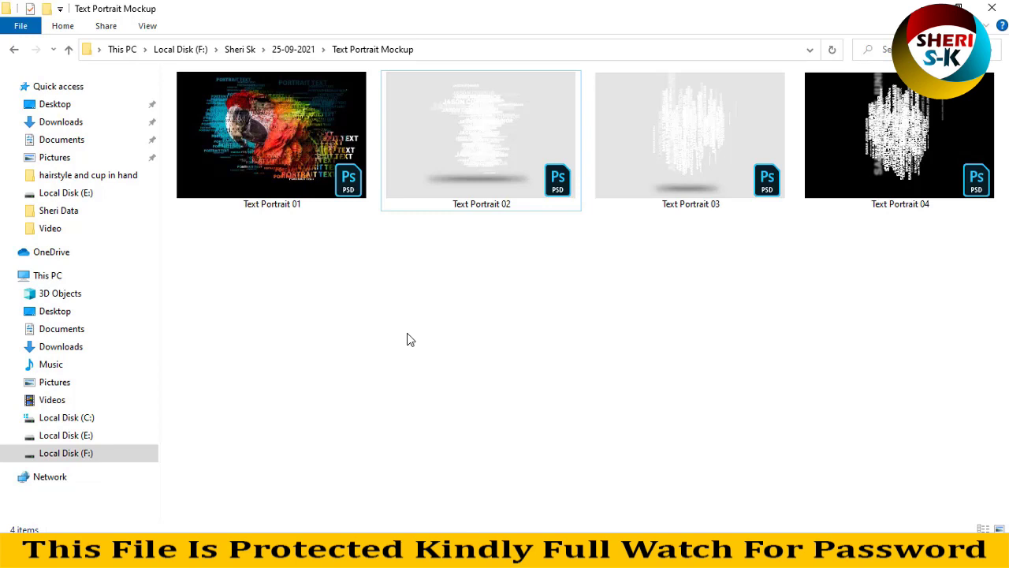
Open Text Portrait 01.psd from the Text Portrait Mockup folder in Photoshop.
{"action": "left_click_drag", "start_coordinate": [937, 271], "coordinate": [268, 146]}
{"action": "left_click", "coordinate": [390, 272]}
{"action": "left_click", "coordinate": [327, 168]}
{"action": "double_click", "coordinate": [327, 168]}
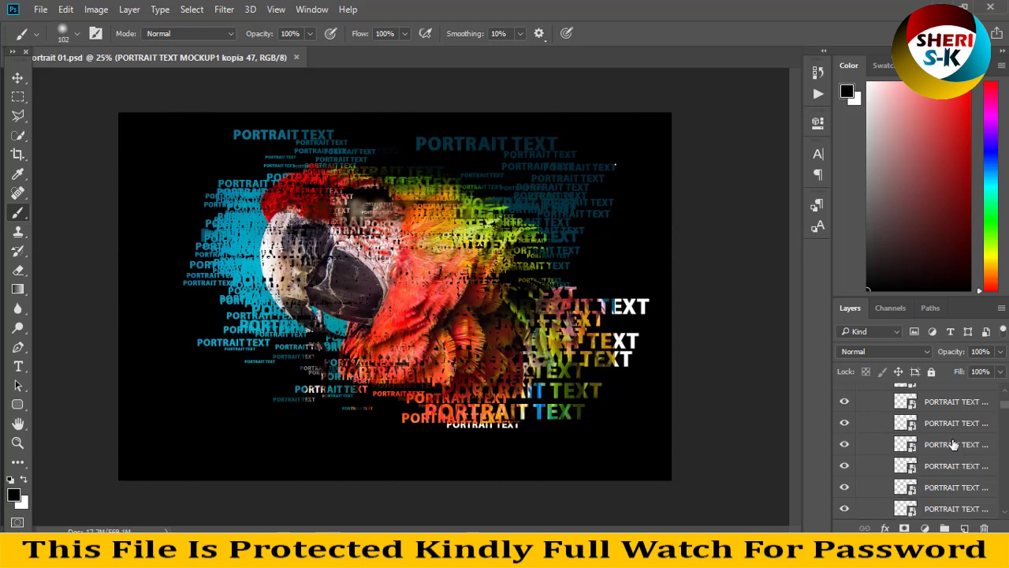
Hide one of the PORTRAIT TEXT layers in the layer stack.
{"action": "scroll", "coordinate": [946, 430], "scroll_direction": "up", "scroll_amount": 10}
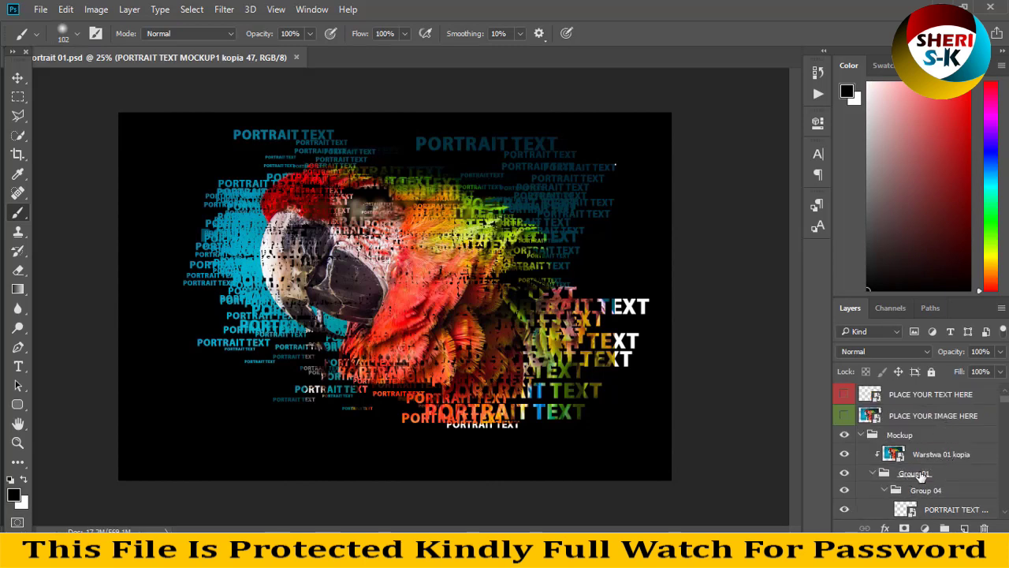
{"action": "left_click", "coordinate": [915, 474]}
{"action": "scroll", "coordinate": [926, 485], "scroll_direction": "down", "scroll_amount": 1}
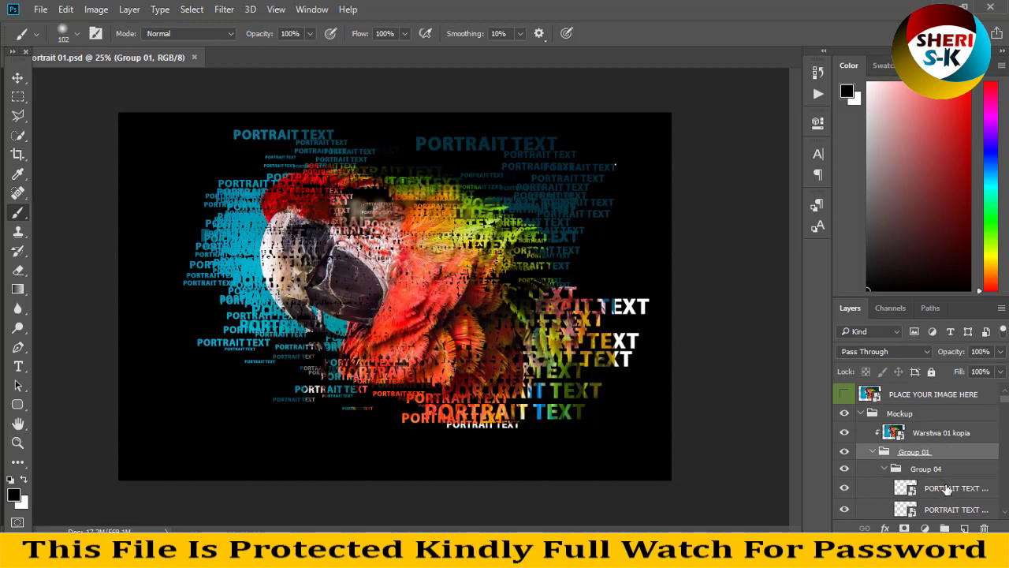
{"action": "left_click", "coordinate": [947, 490]}
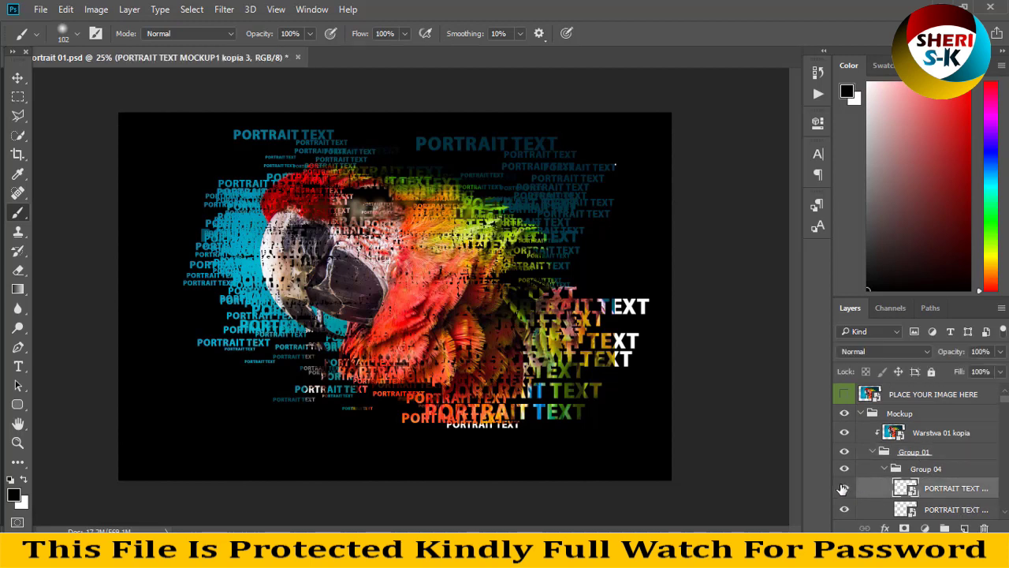
{"action": "left_click", "coordinate": [843, 489]}
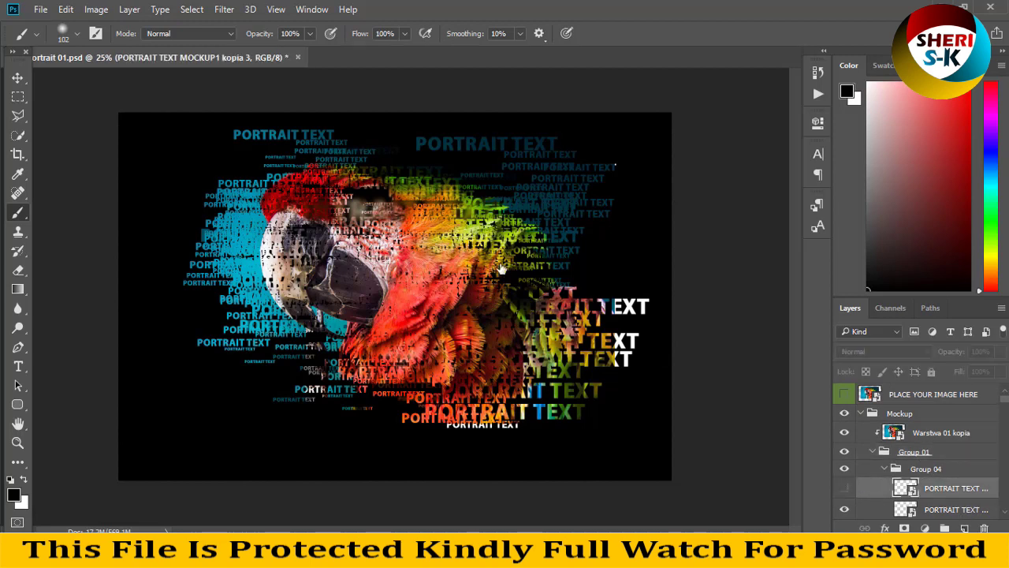
Open the PLACE YOUR IMAGE HERE smart object (Warstwa 01.psb) for editing.
{"action": "left_click", "coordinate": [926, 433]}
{"action": "scroll", "coordinate": [901, 417], "scroll_direction": "up", "scroll_amount": 1}
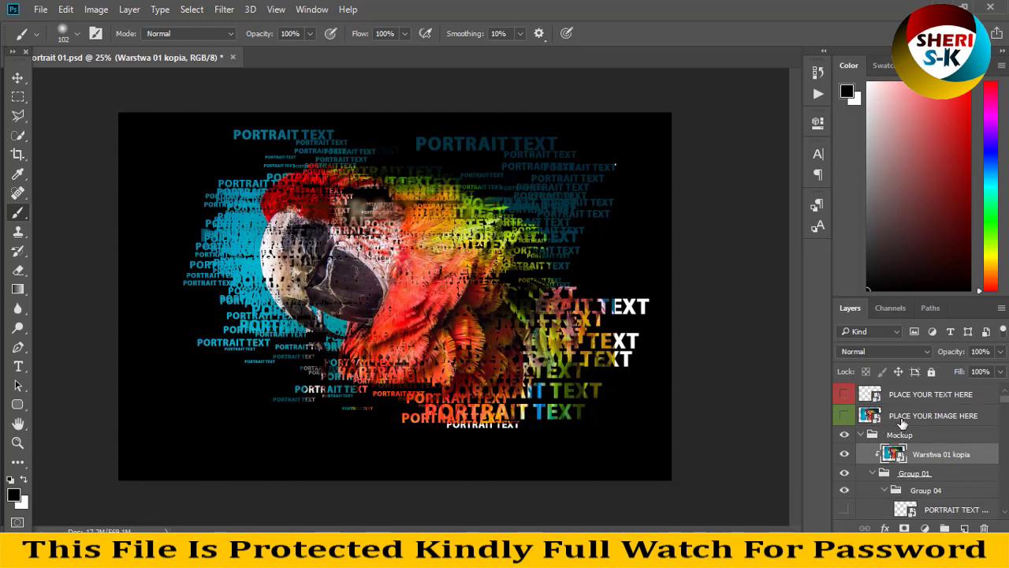
{"action": "left_click", "coordinate": [904, 416]}
{"action": "left_click", "coordinate": [905, 401]}
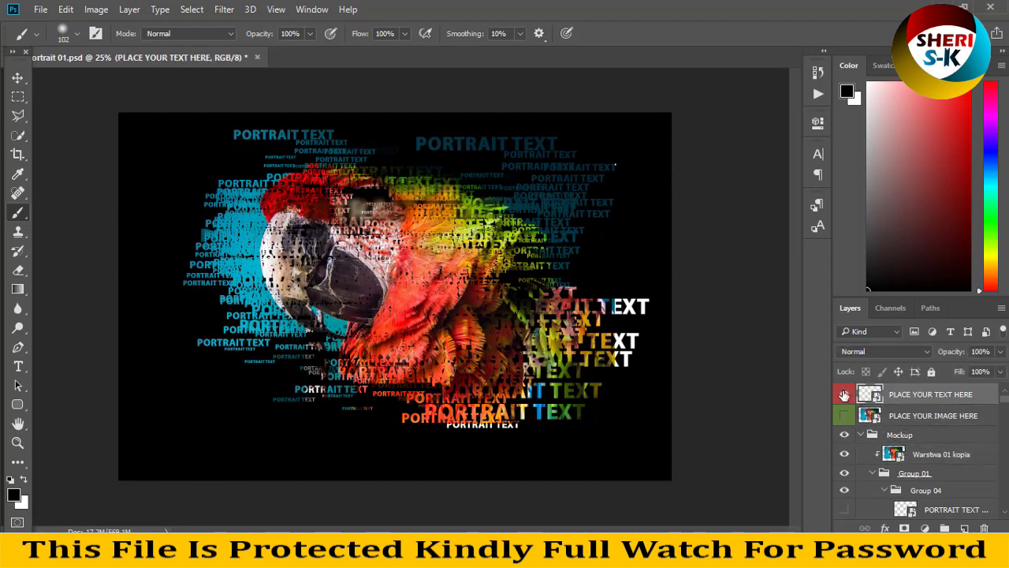
{"action": "left_click", "coordinate": [894, 418]}
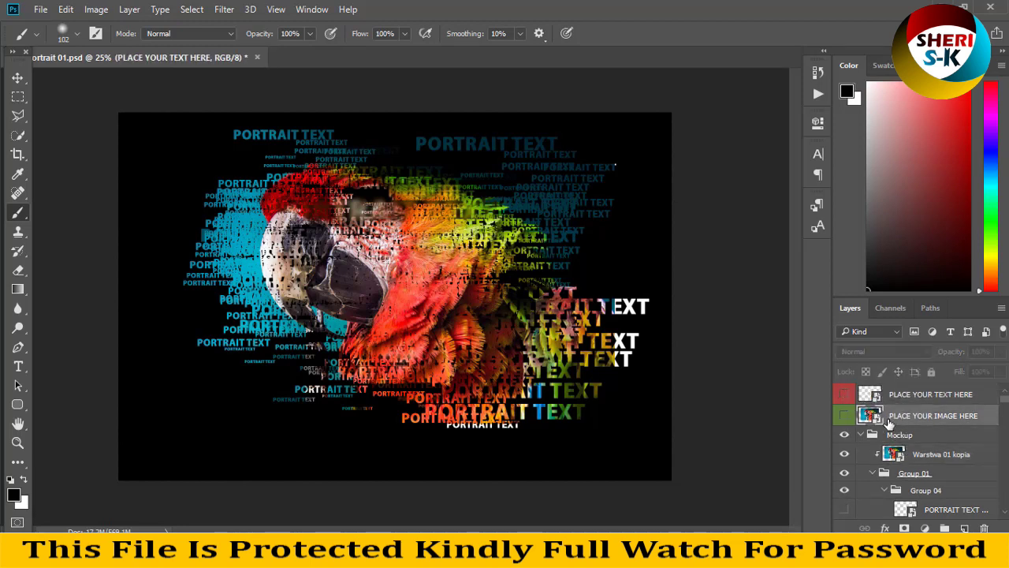
{"action": "double_click", "coordinate": [871, 416]}
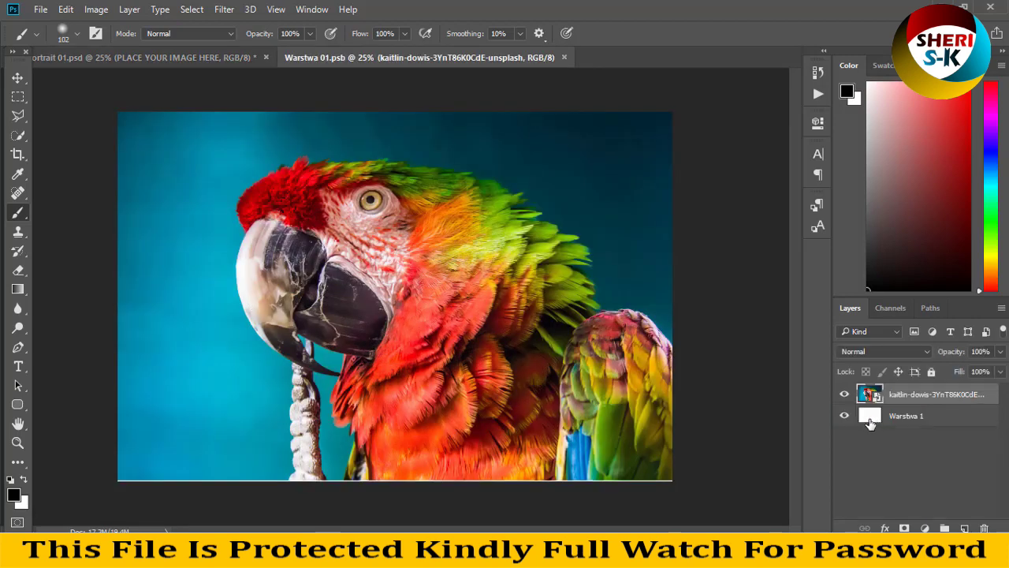
Open the red-haired woman photo shutterstock_1329278387.jpg.
{"action": "left_click", "coordinate": [44, 10]}
{"action": "left_click", "coordinate": [57, 40]}
{"action": "left_click", "coordinate": [281, 255]}
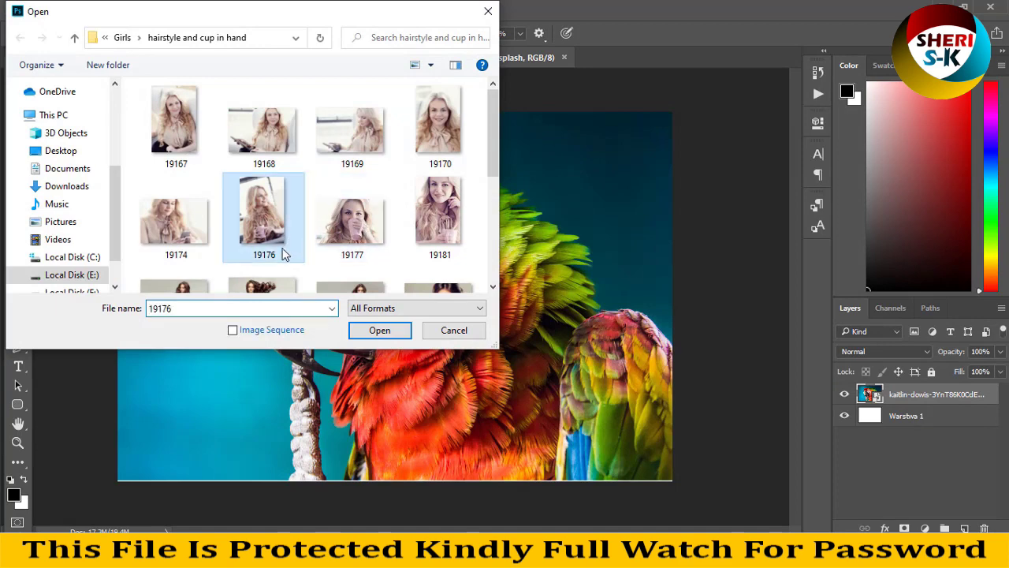
{"action": "scroll", "coordinate": [359, 260], "scroll_direction": "down", "scroll_amount": 3}
{"action": "left_click", "coordinate": [209, 249]}
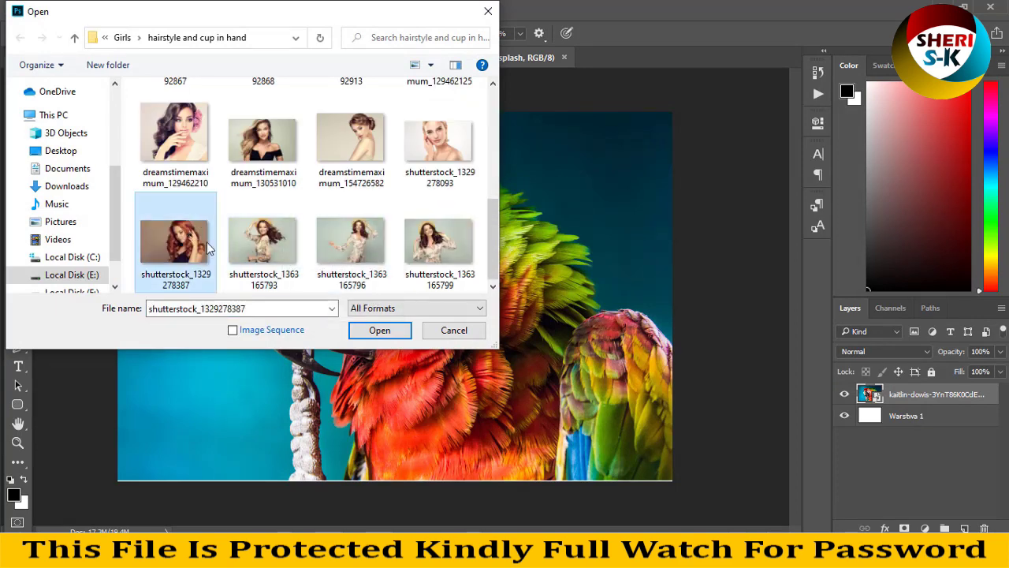
{"action": "left_click", "coordinate": [379, 330]}
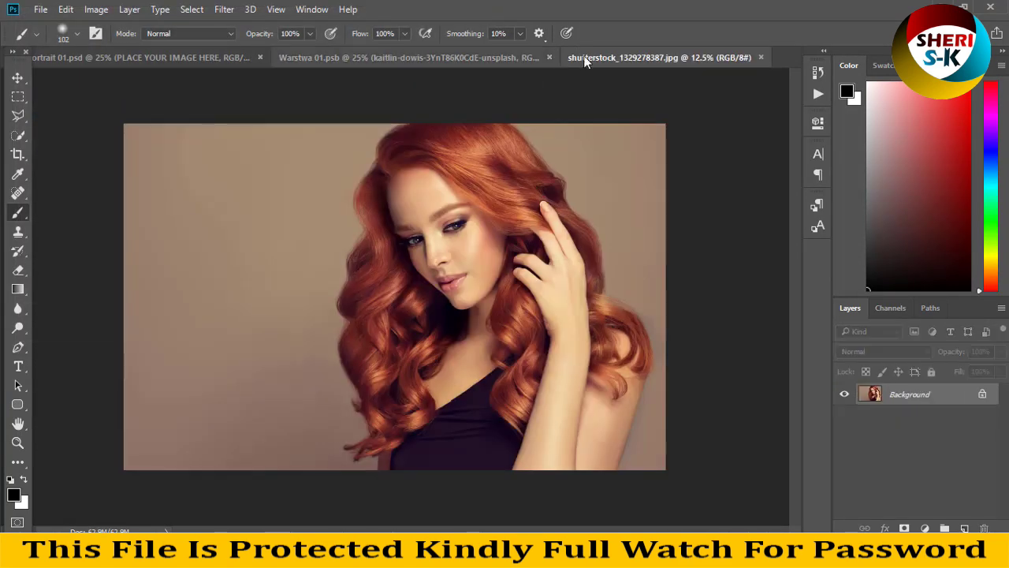
Copy the woman photo into Warstwa 01.psb as Layer 1, close the photo, and save.
{"action": "left_click_drag", "start_coordinate": [599, 57], "coordinate": [647, 142]}
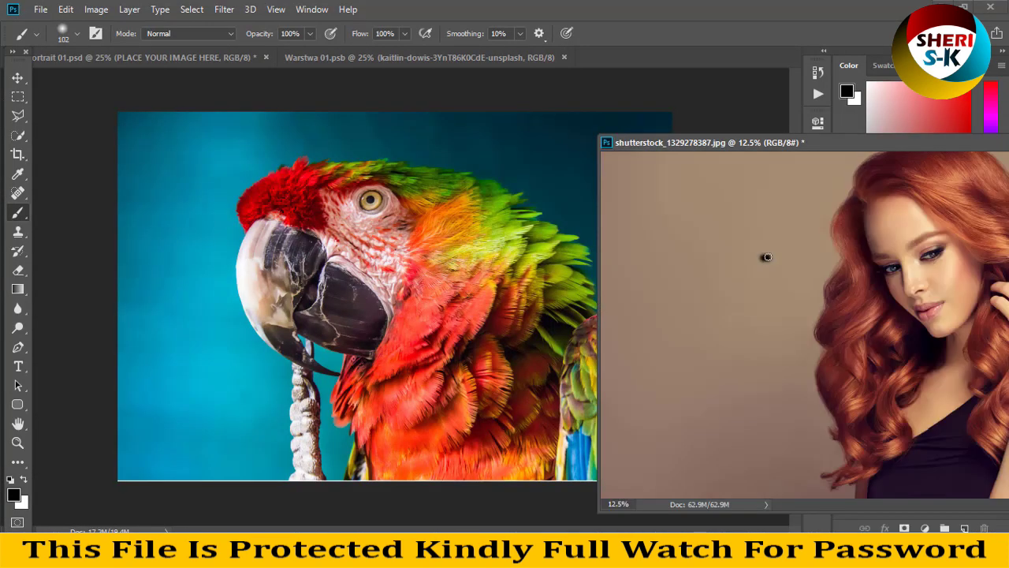
{"action": "key", "text": "ctrl+z"}
{"action": "left_click", "coordinate": [17, 78]}
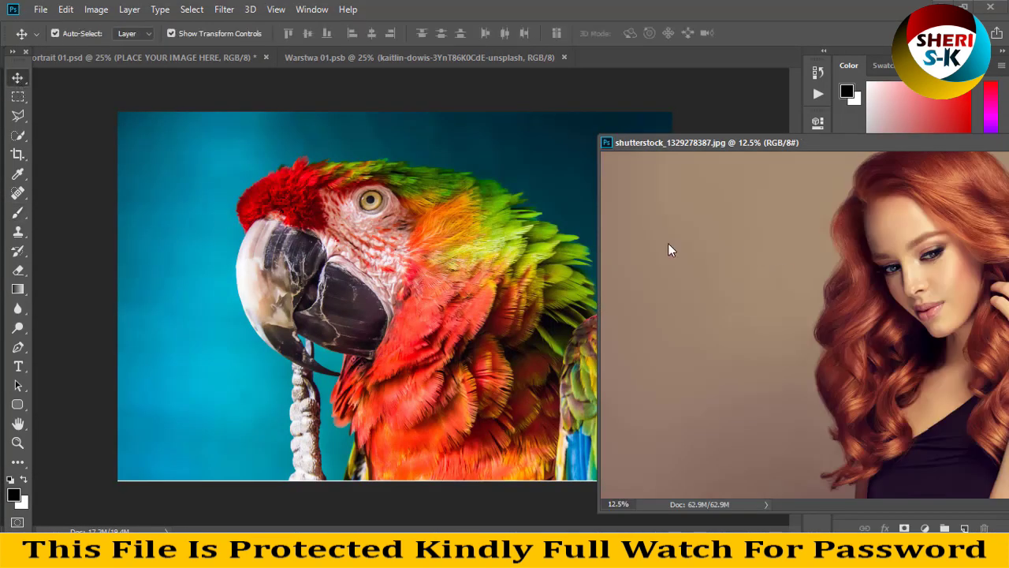
{"action": "left_click_drag", "start_coordinate": [616, 264], "coordinate": [478, 266]}
{"action": "left_click_drag", "start_coordinate": [855, 149], "coordinate": [724, 185]}
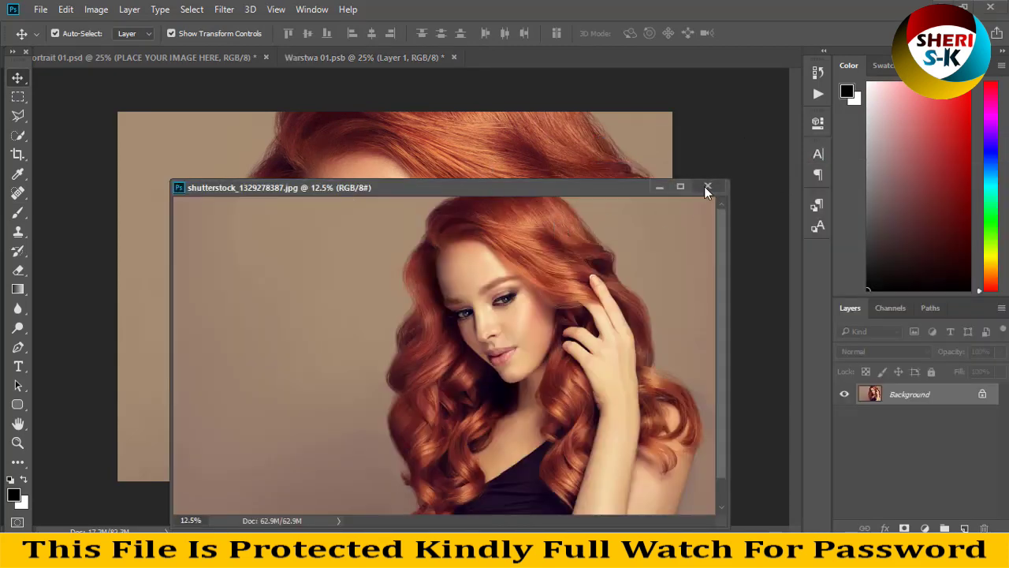
{"action": "left_click", "coordinate": [702, 188]}
{"action": "key", "text": "ctrl+s"}
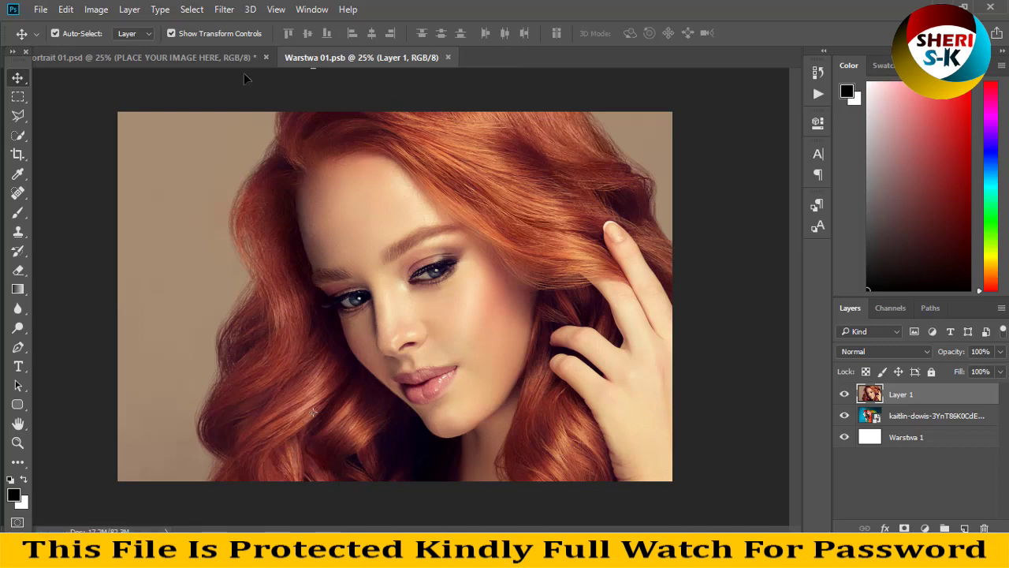
Back in Text Portrait 01, toggle Group 04 and Group 01 visibility to inspect them.
{"action": "left_click", "coordinate": [222, 56]}
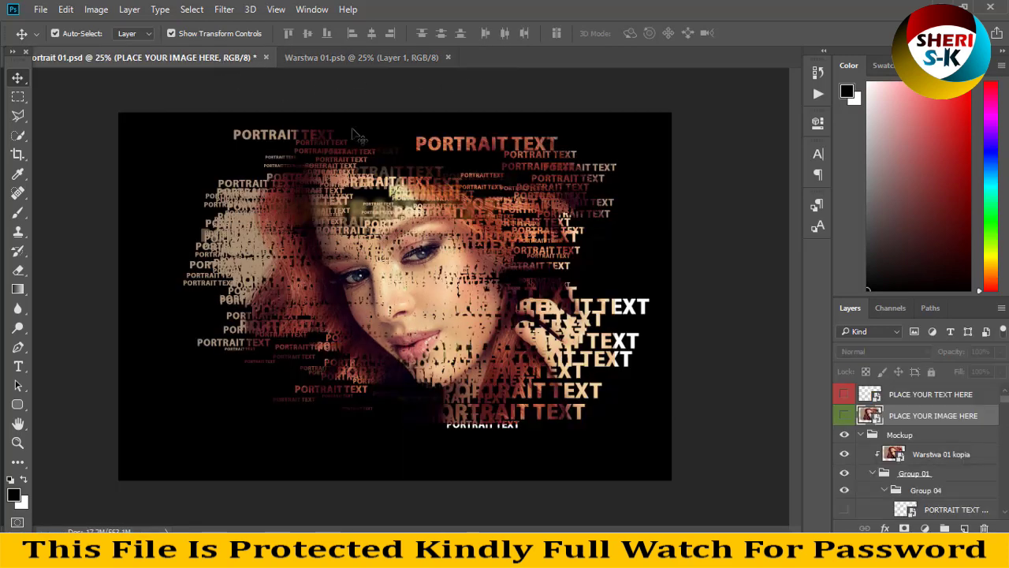
{"action": "left_click", "coordinate": [690, 174]}
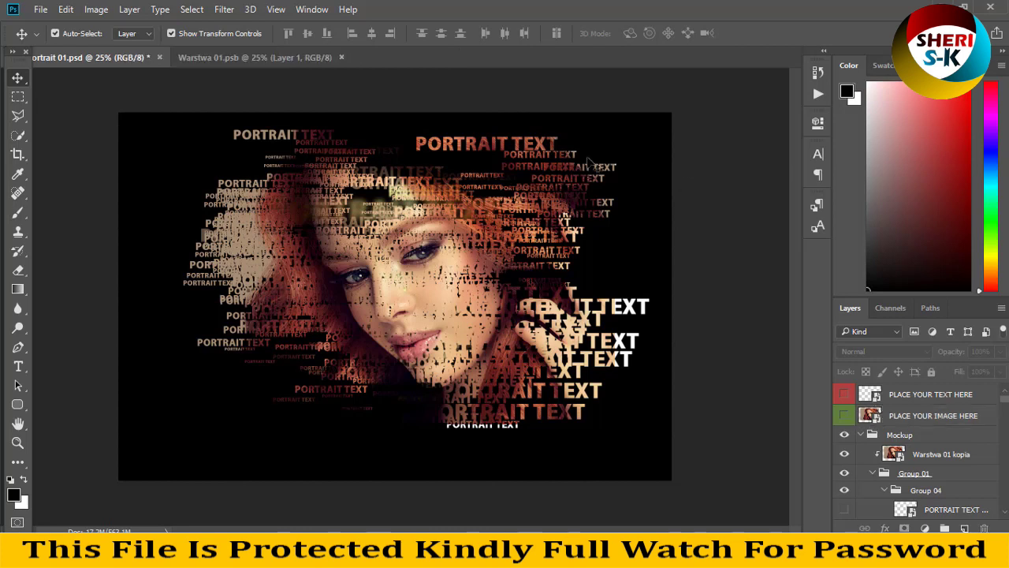
{"action": "left_click", "coordinate": [477, 156]}
{"action": "scroll", "coordinate": [938, 456], "scroll_direction": "down", "scroll_amount": 3}
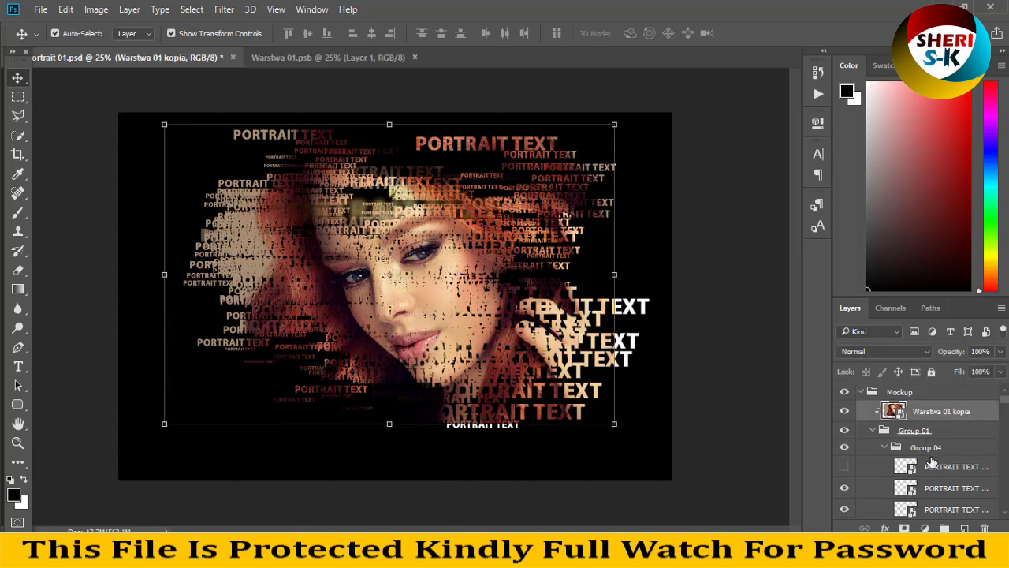
{"action": "left_click", "coordinate": [925, 425]}
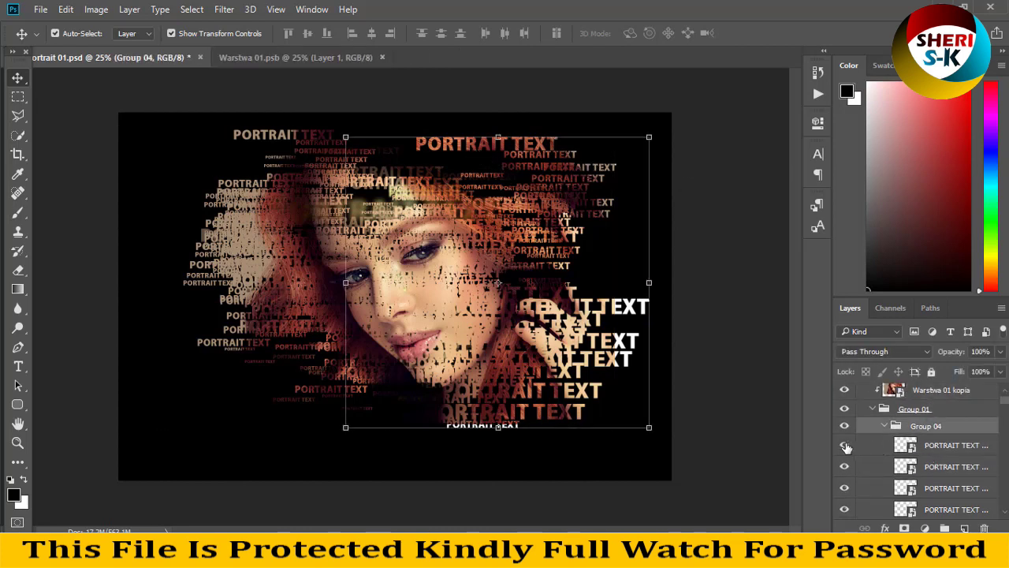
{"action": "left_click", "coordinate": [843, 427]}
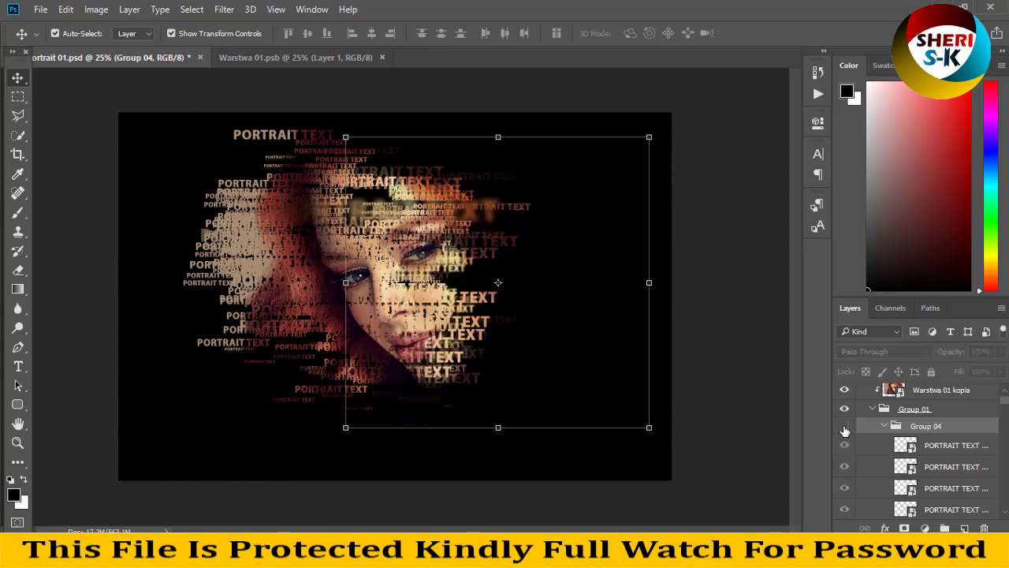
{"action": "left_click", "coordinate": [844, 427]}
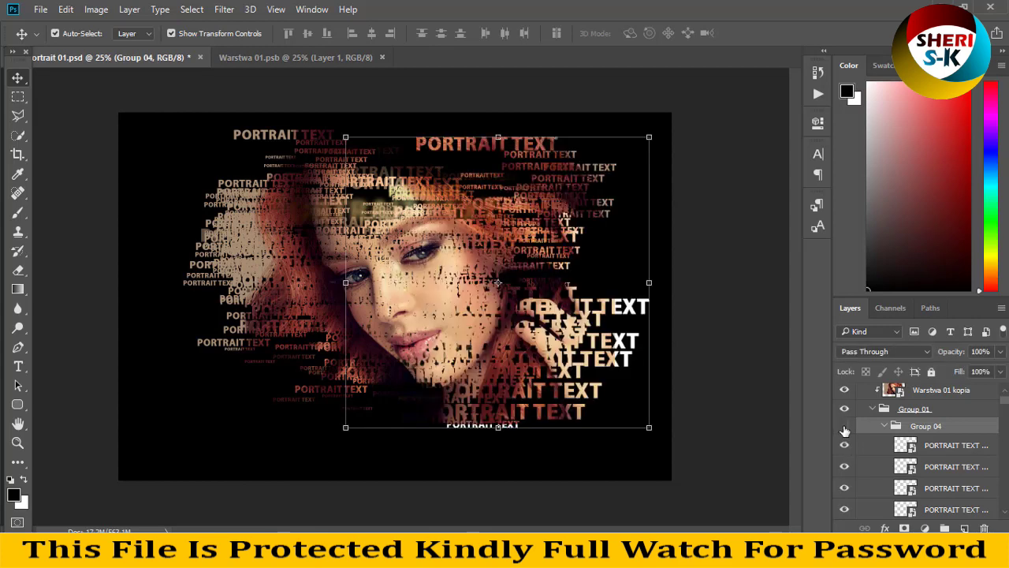
{"action": "left_click", "coordinate": [844, 428]}
{"action": "left_click", "coordinate": [845, 426]}
{"action": "left_click", "coordinate": [845, 410]}
{"action": "left_click", "coordinate": [845, 410]}
{"action": "left_click", "coordinate": [872, 409]}
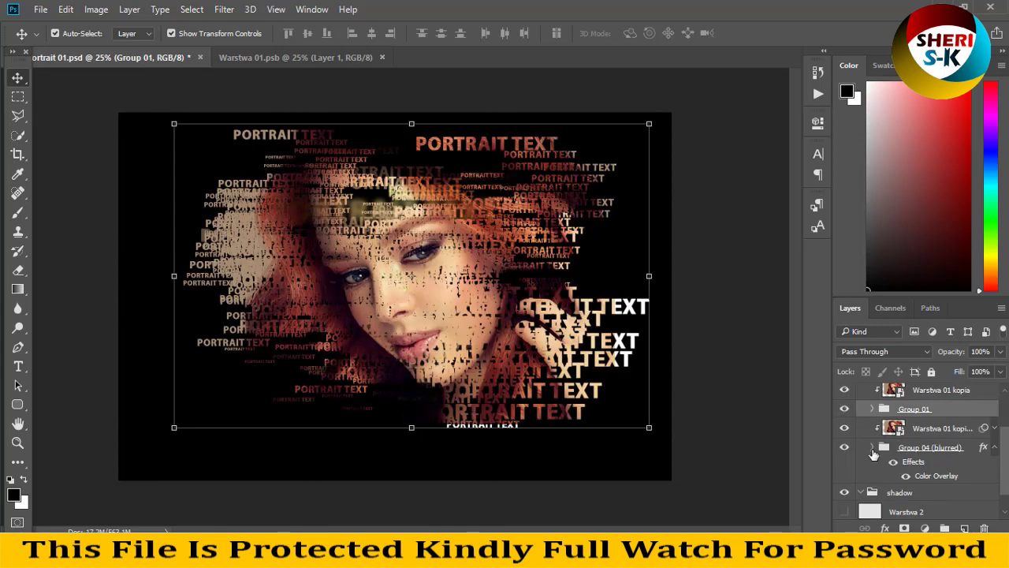
Expand Group 04 (blurred) and briefly hide its blurred text glow.
{"action": "left_click", "coordinate": [871, 448]}
{"action": "left_click", "coordinate": [845, 448]}
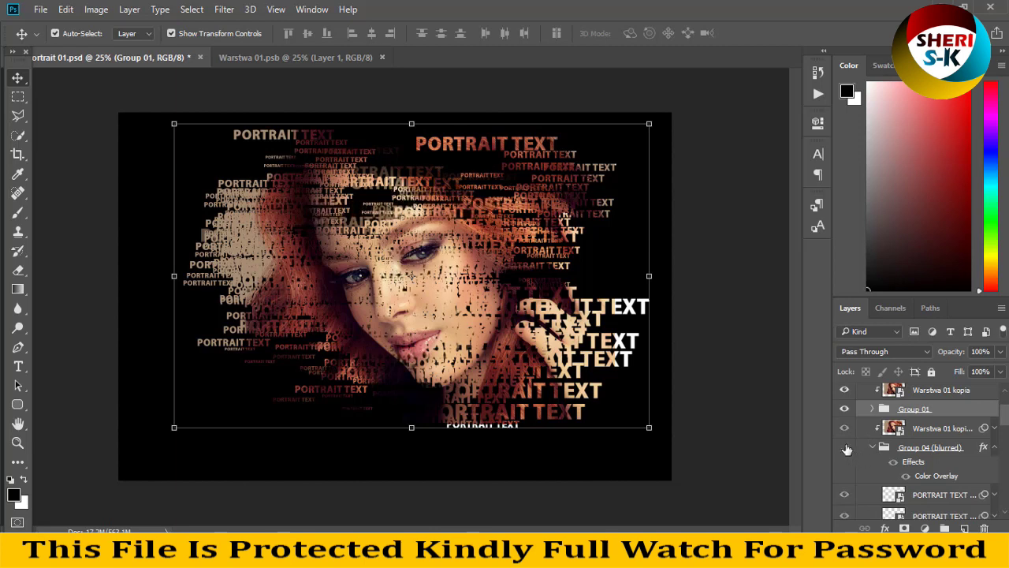
{"action": "left_click", "coordinate": [846, 449]}
Unlock the black background layer Warstwa 1 and select it.
{"action": "scroll", "coordinate": [883, 457], "scroll_direction": "down", "scroll_amount": 5}
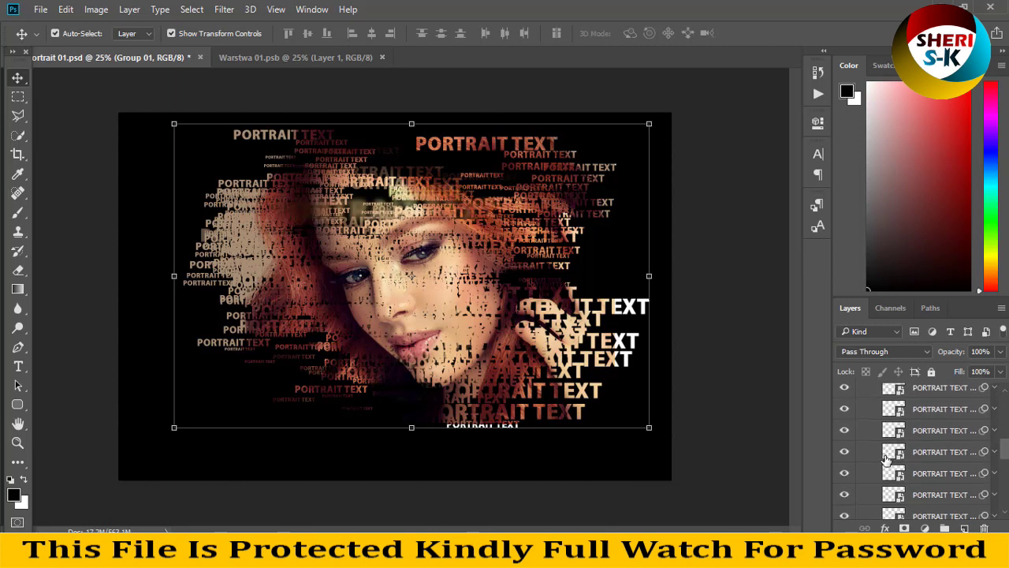
{"action": "scroll", "coordinate": [884, 459], "scroll_direction": "down", "scroll_amount": 2}
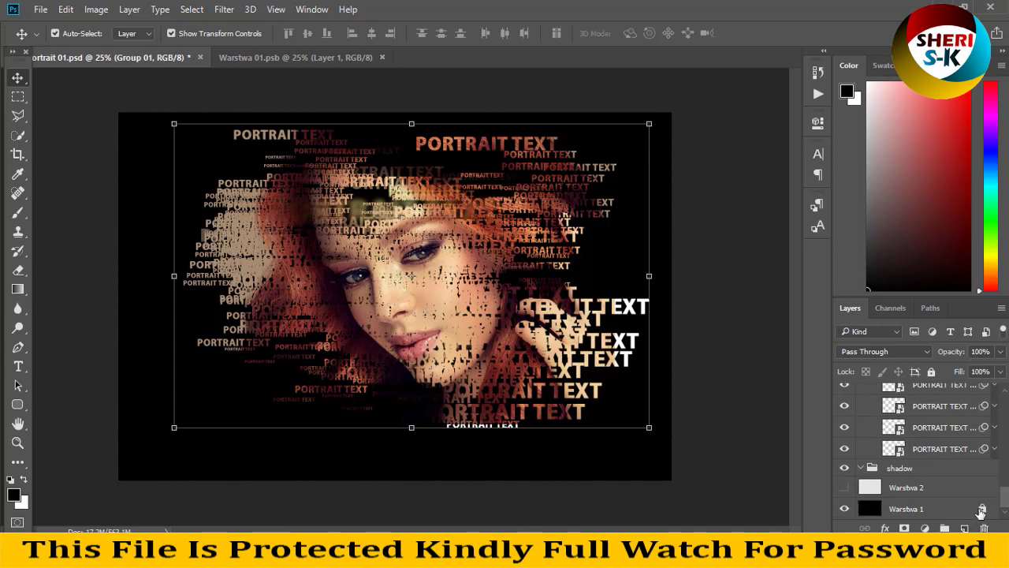
{"action": "left_click", "coordinate": [982, 511]}
{"action": "left_click", "coordinate": [873, 510]}
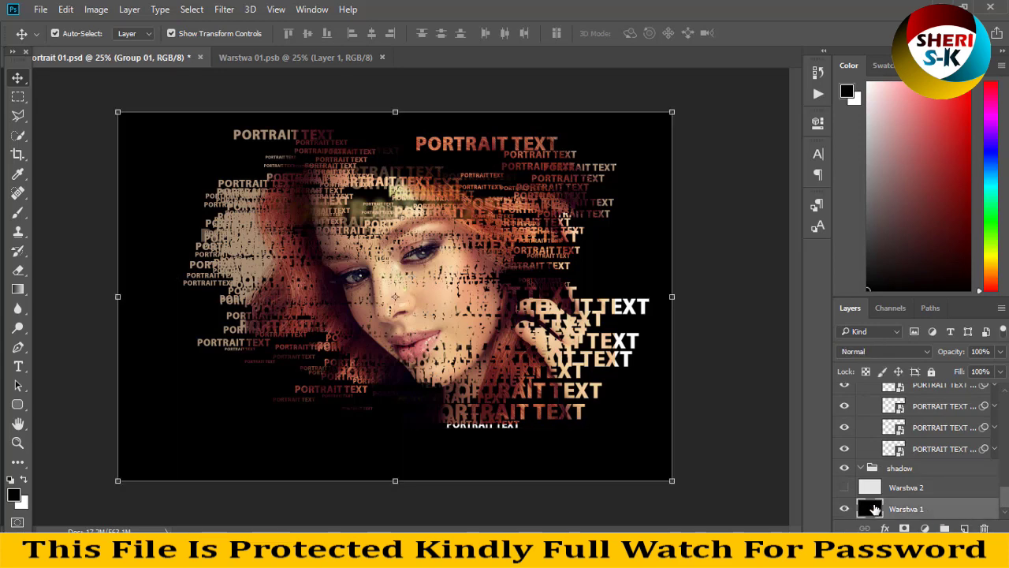
Try Color Overlay and Gradient Overlay styles on the Warstwa 1 background.
{"action": "double_click", "coordinate": [874, 509]}
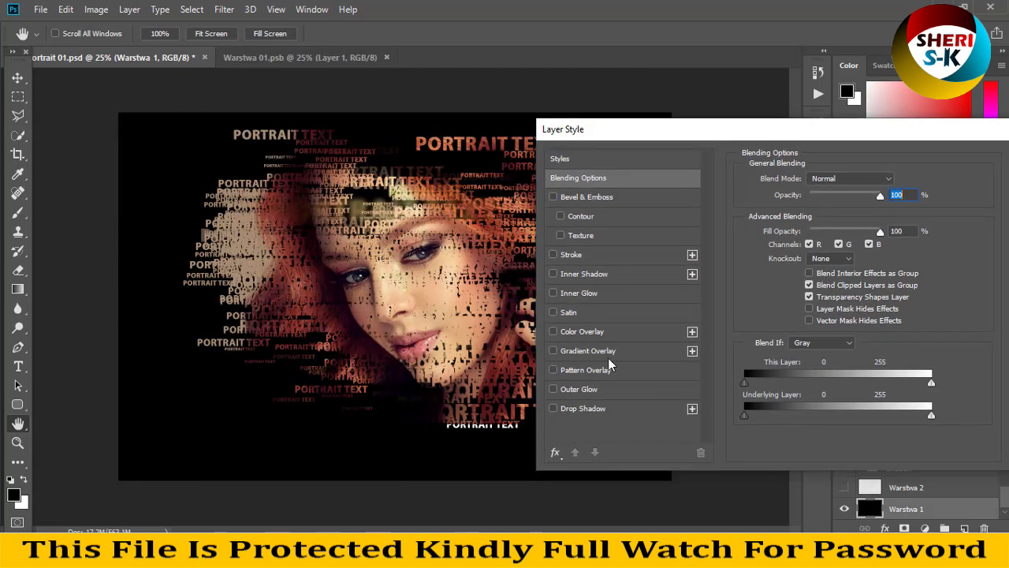
{"action": "left_click", "coordinate": [593, 331]}
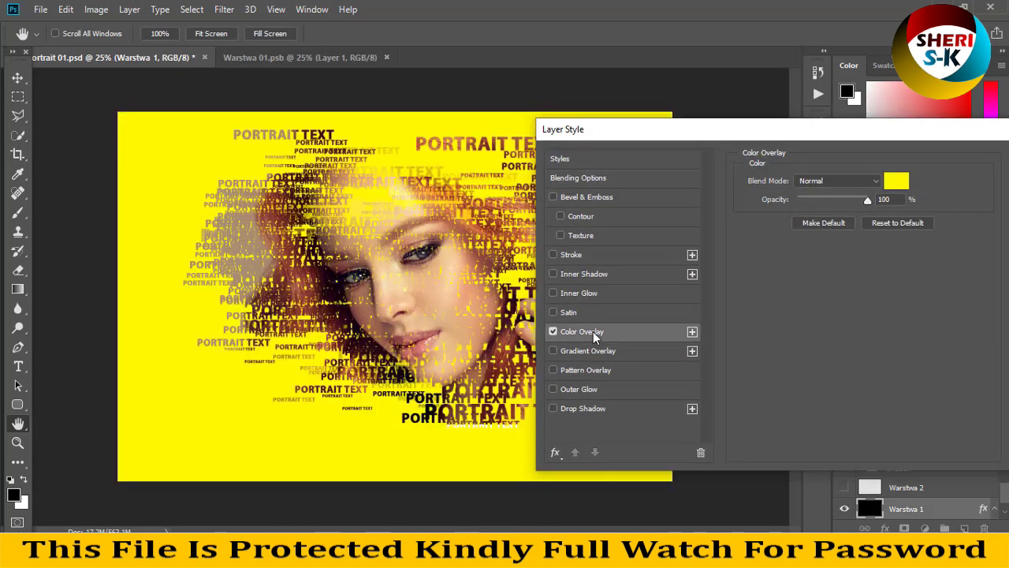
{"action": "left_click", "coordinate": [553, 331]}
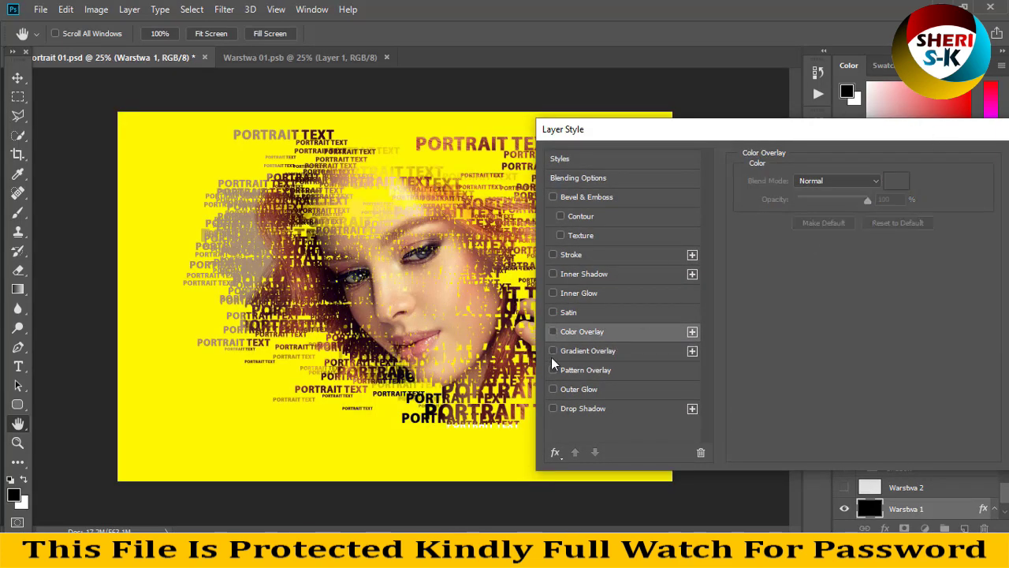
{"action": "left_click", "coordinate": [553, 350]}
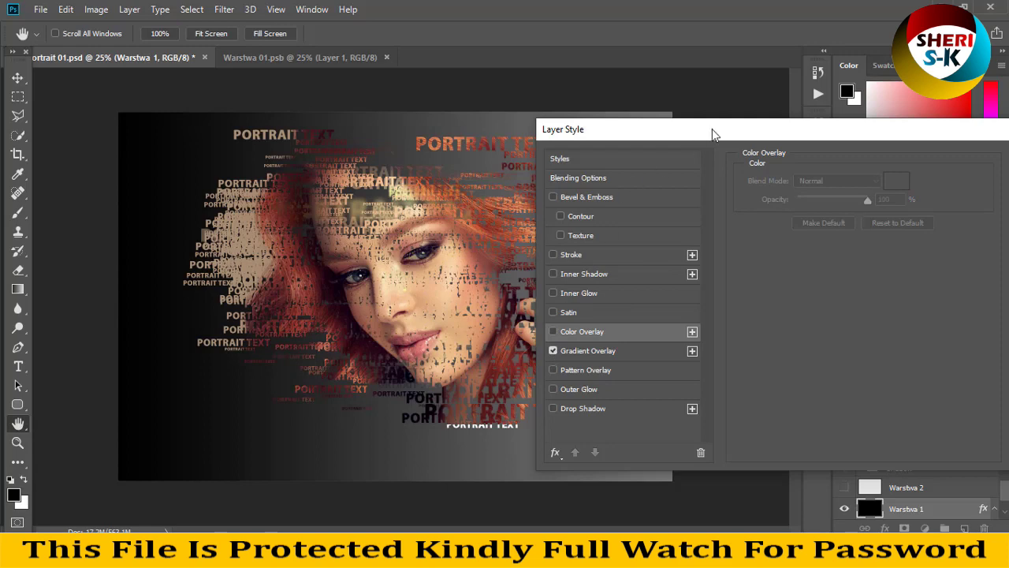
{"action": "left_click_drag", "start_coordinate": [712, 129], "coordinate": [640, 118]}
Cancel the layer styles and close Warstwa 01.psb and Text Portrait 01.
{"action": "left_click", "coordinate": [982, 176]}
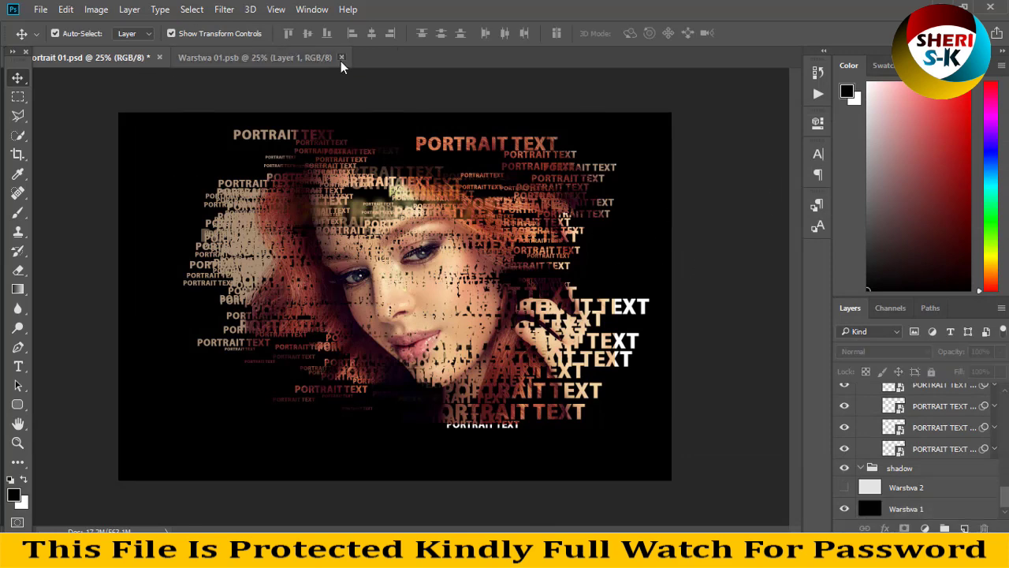
{"action": "left_click", "coordinate": [341, 57]}
{"action": "left_click", "coordinate": [158, 57]}
Discard the mockup changes and open Text Portrait 02.psd from File Explorer in Photoshop.
{"action": "left_click", "coordinate": [508, 220]}
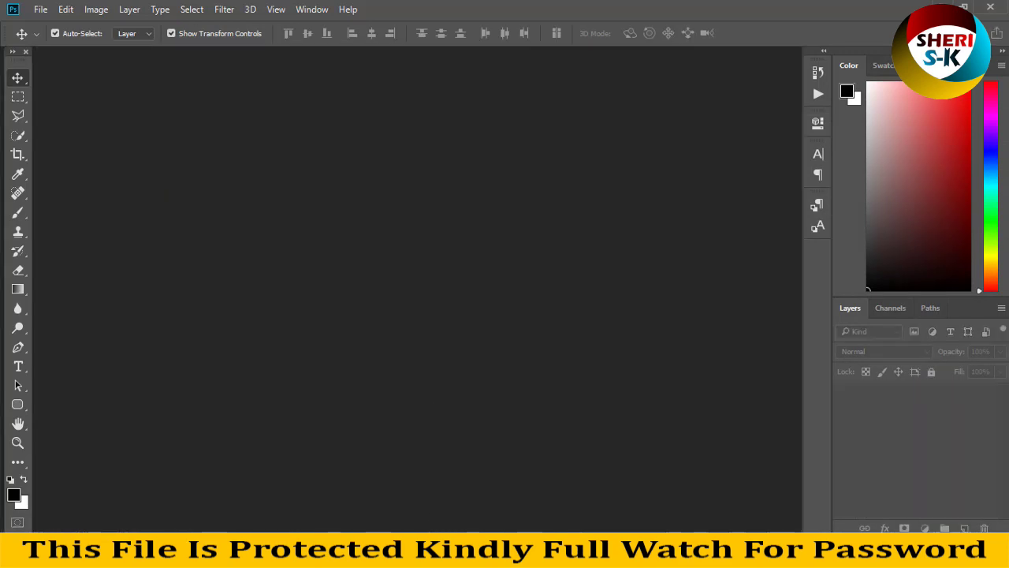
{"action": "key", "text": "alt+Tab"}
{"action": "key", "text": "Right"}
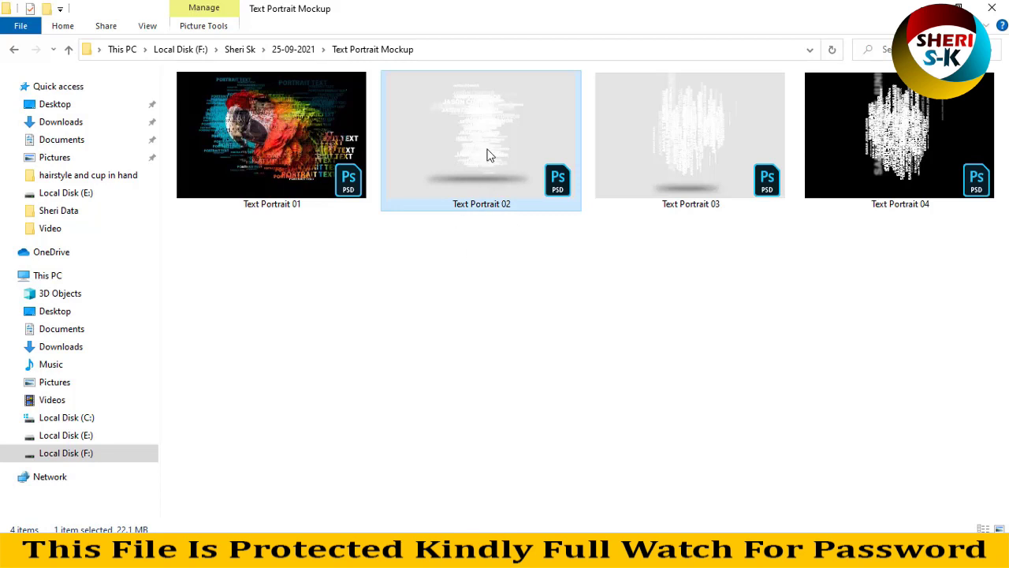
{"action": "left_click_drag", "start_coordinate": [486, 155], "coordinate": [413, 170]}
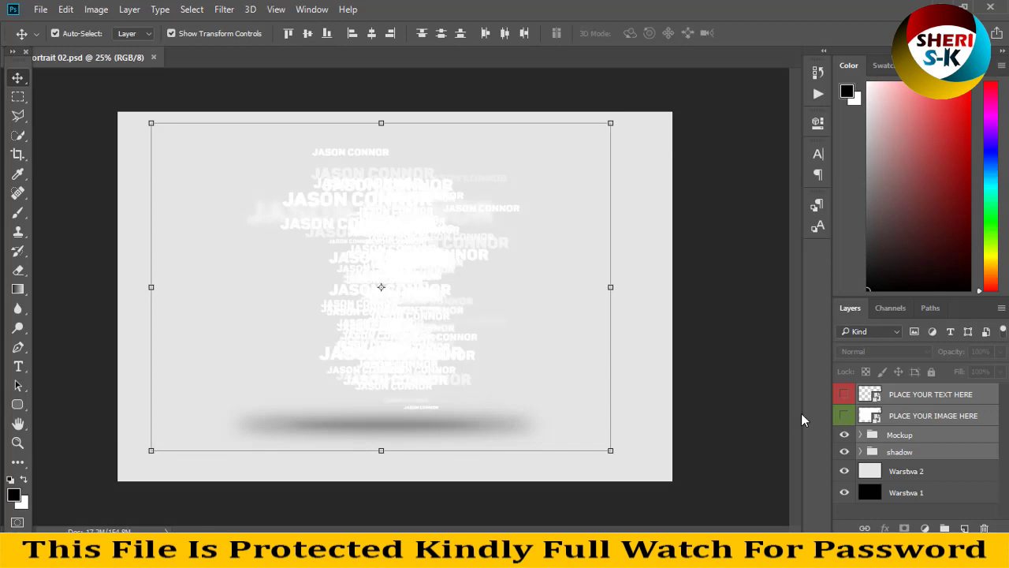
Make the PLACE YOUR TEXT HERE and PLACE YOUR IMAGE HERE layers visible and open the image smart object.
{"action": "left_click", "coordinate": [899, 417]}
{"action": "left_click", "coordinate": [903, 398]}
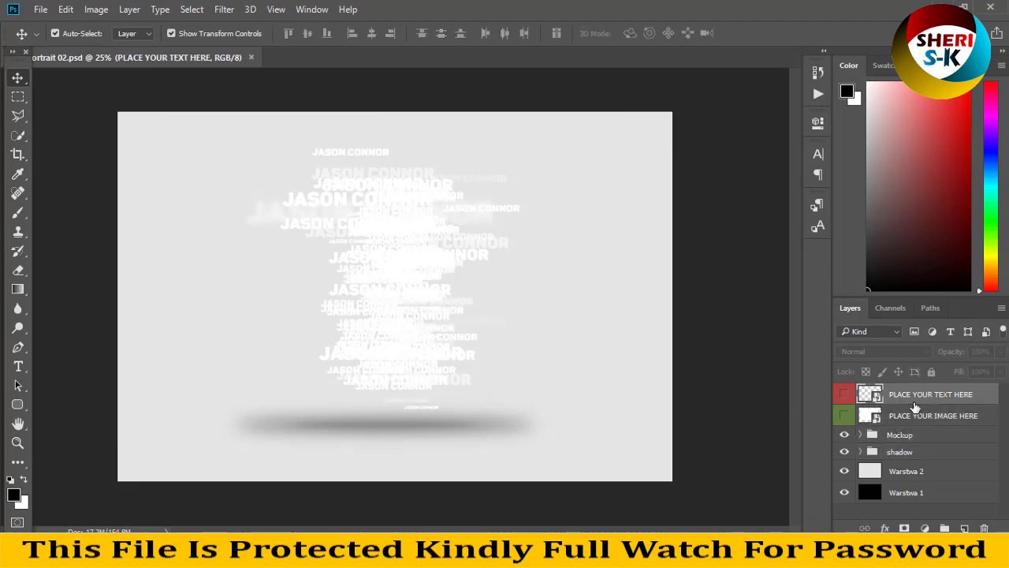
{"action": "left_click", "coordinate": [899, 418]}
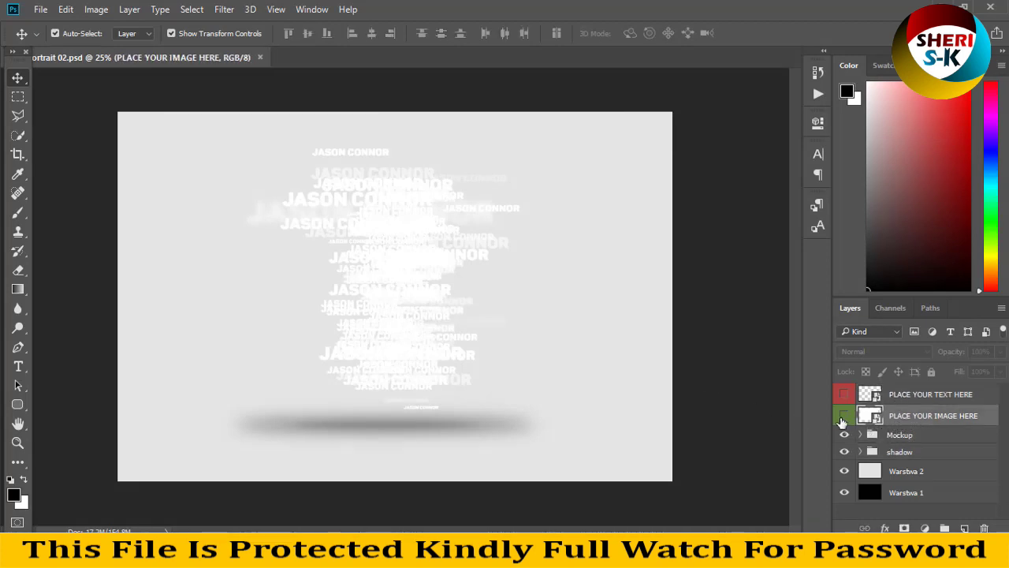
{"action": "left_click", "coordinate": [846, 394]}
{"action": "left_click", "coordinate": [846, 416]}
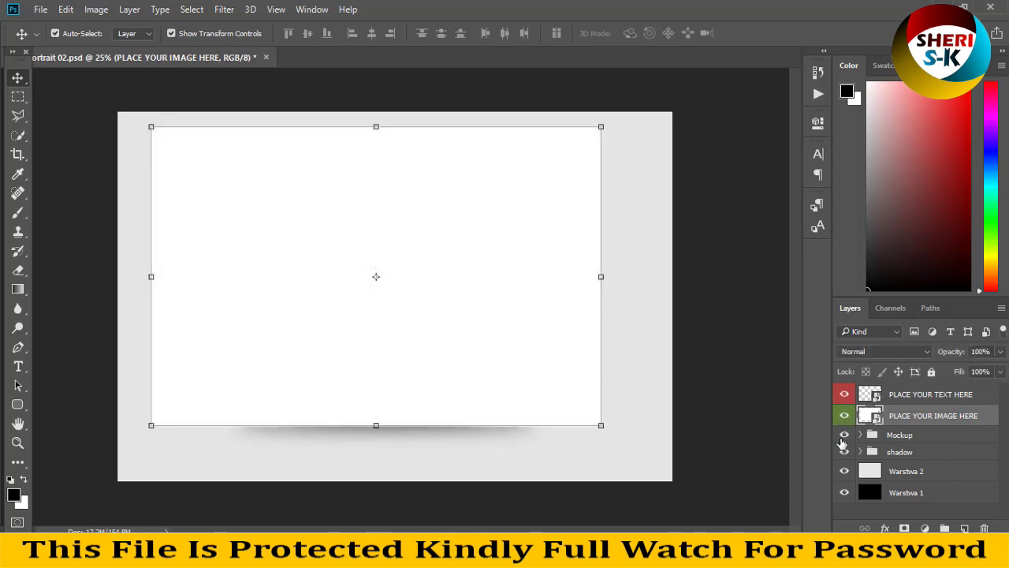
{"action": "double_click", "coordinate": [875, 417]}
Open the brunette woman photo AdobeStock_296792913.jpeg.
{"action": "left_click", "coordinate": [40, 10]}
{"action": "left_click", "coordinate": [49, 40]}
{"action": "left_click", "coordinate": [374, 261]}
{"action": "scroll", "coordinate": [363, 199], "scroll_direction": "down", "scroll_amount": 2}
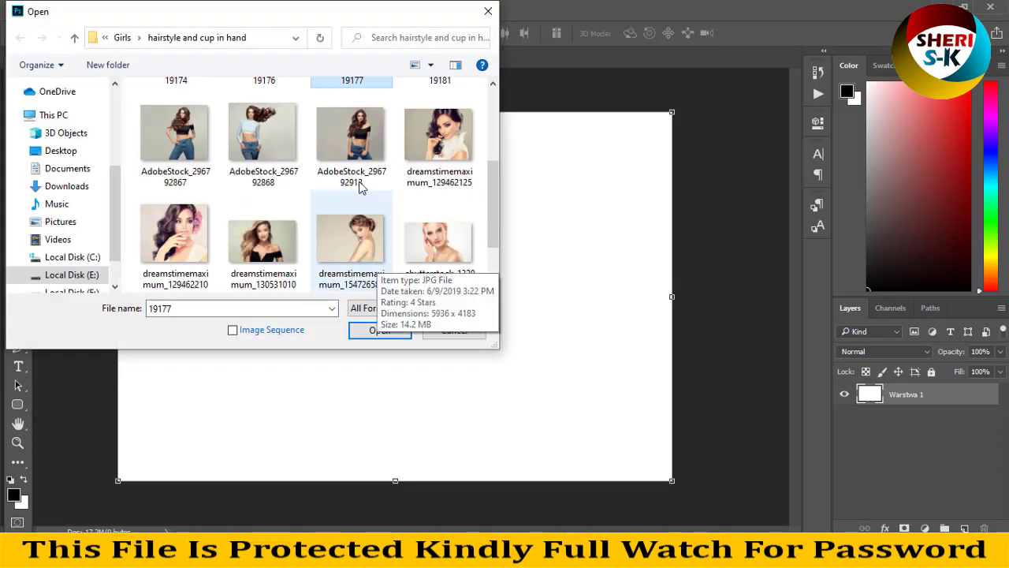
{"action": "left_click", "coordinate": [360, 158]}
{"action": "left_click", "coordinate": [381, 330]}
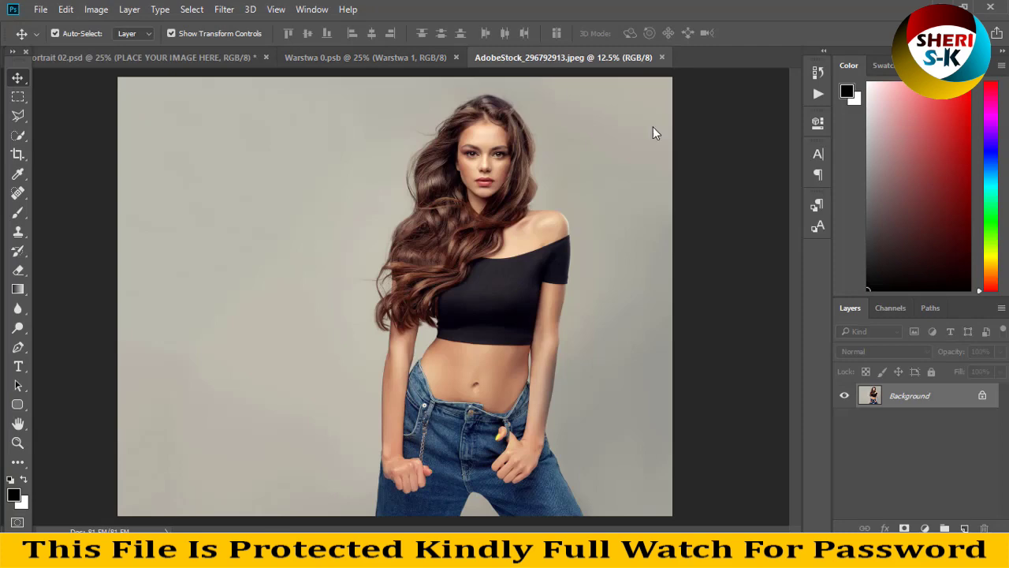
Place the photo as Layer 1 in Warstwa 0.psb, save, and hide PLACE YOUR IMAGE HERE in the mockup.
{"action": "left_click_drag", "start_coordinate": [563, 57], "coordinate": [653, 133]}
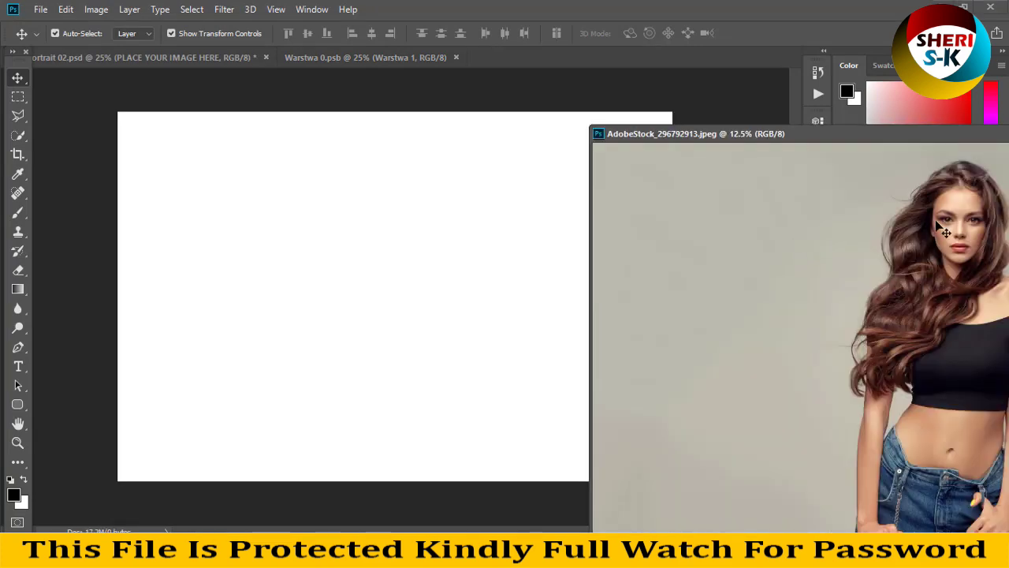
{"action": "left_click", "coordinate": [415, 309]}
{"action": "left_click_drag", "start_coordinate": [789, 331], "coordinate": [497, 224]}
{"action": "left_click_drag", "start_coordinate": [779, 134], "coordinate": [622, 155]}
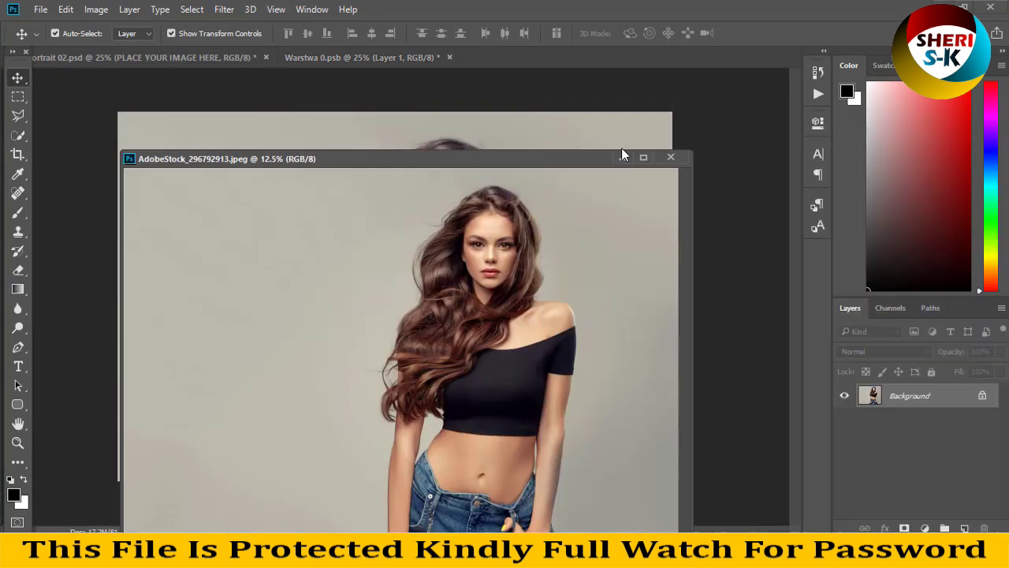
{"action": "left_click", "coordinate": [671, 157]}
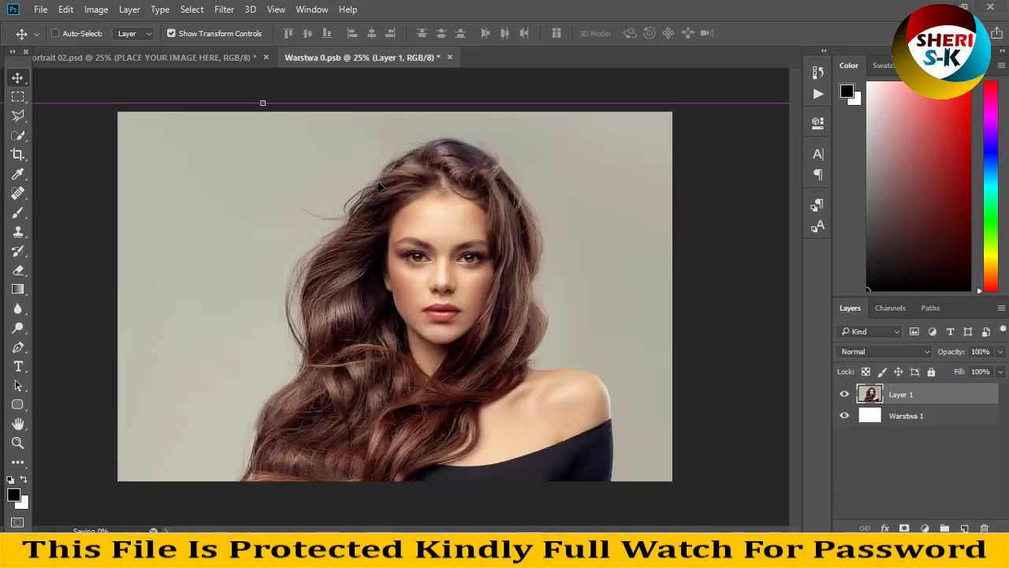
{"action": "key", "text": "ctrl+s"}
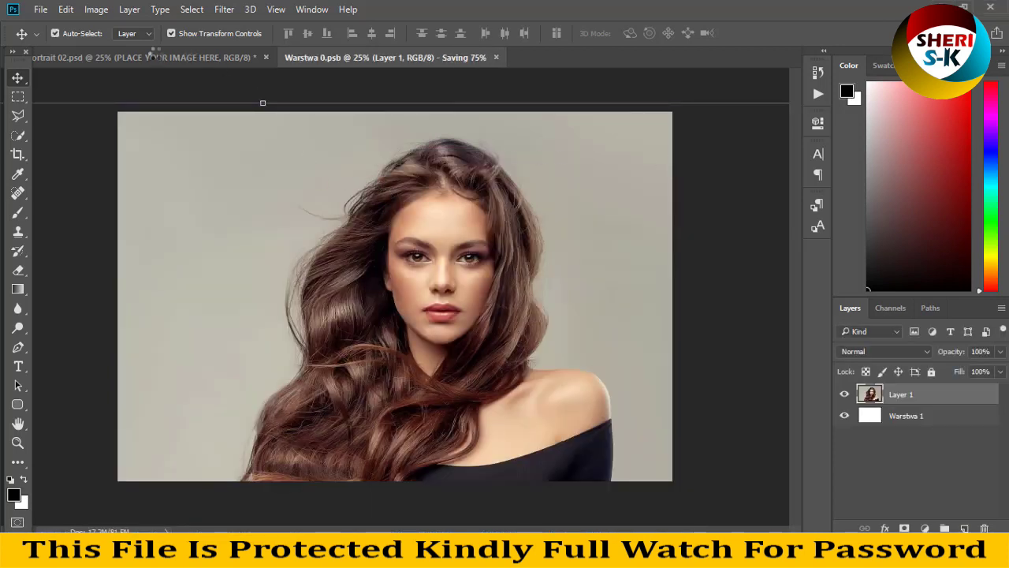
{"action": "left_click", "coordinate": [153, 57]}
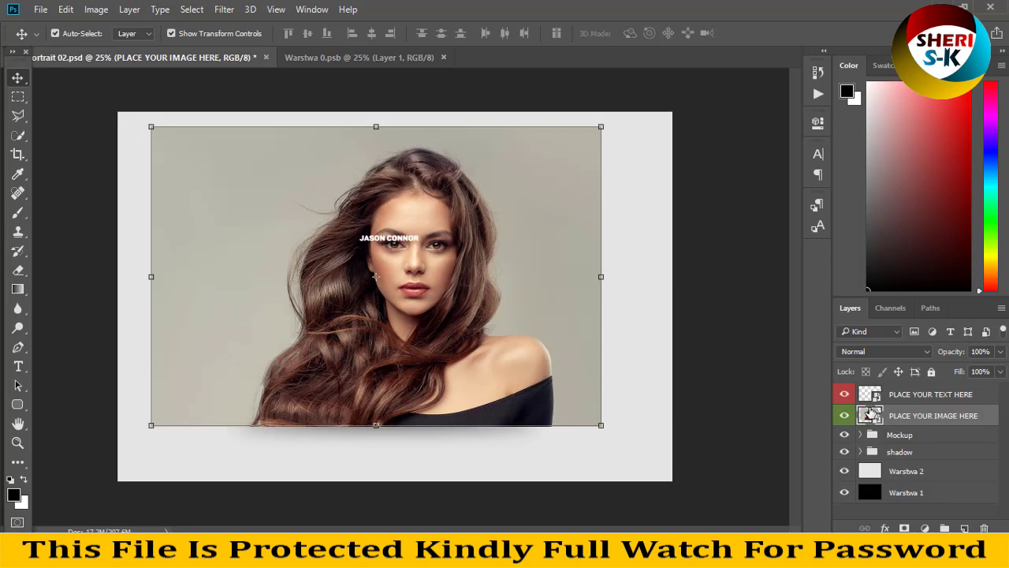
{"action": "left_click", "coordinate": [843, 415]}
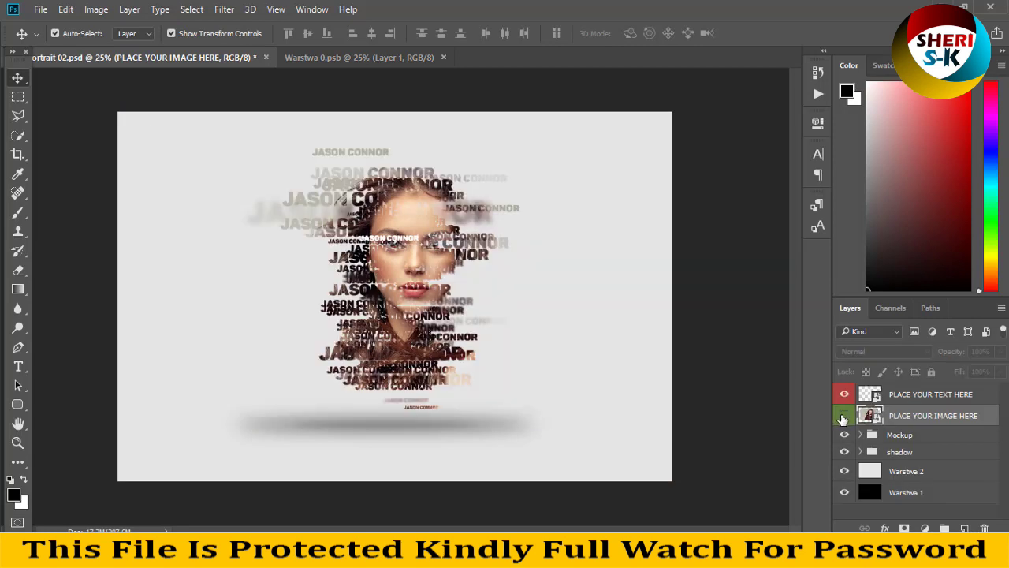
{"action": "double_click", "coordinate": [872, 397]}
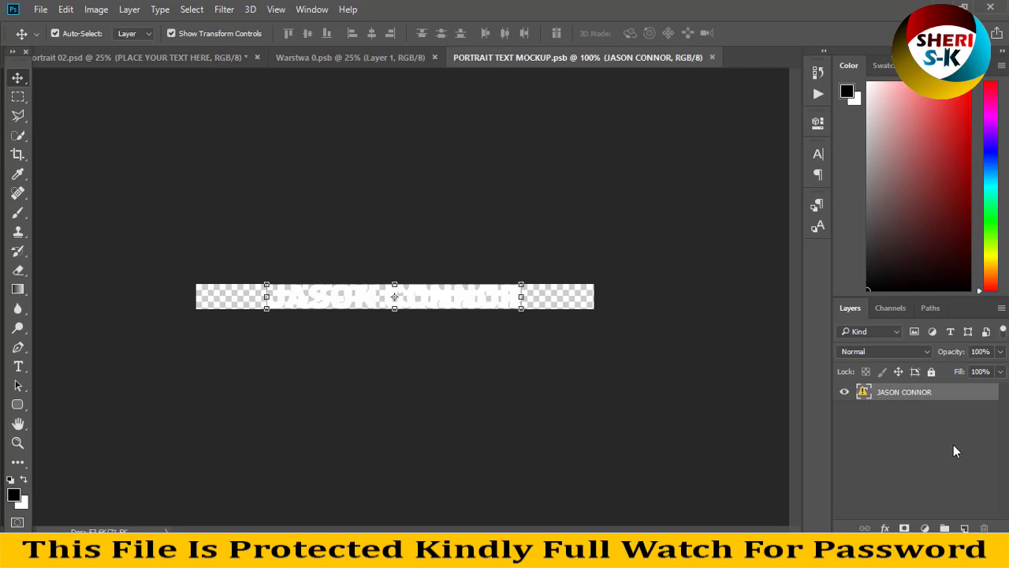
{"action": "left_click", "coordinate": [18, 366]}
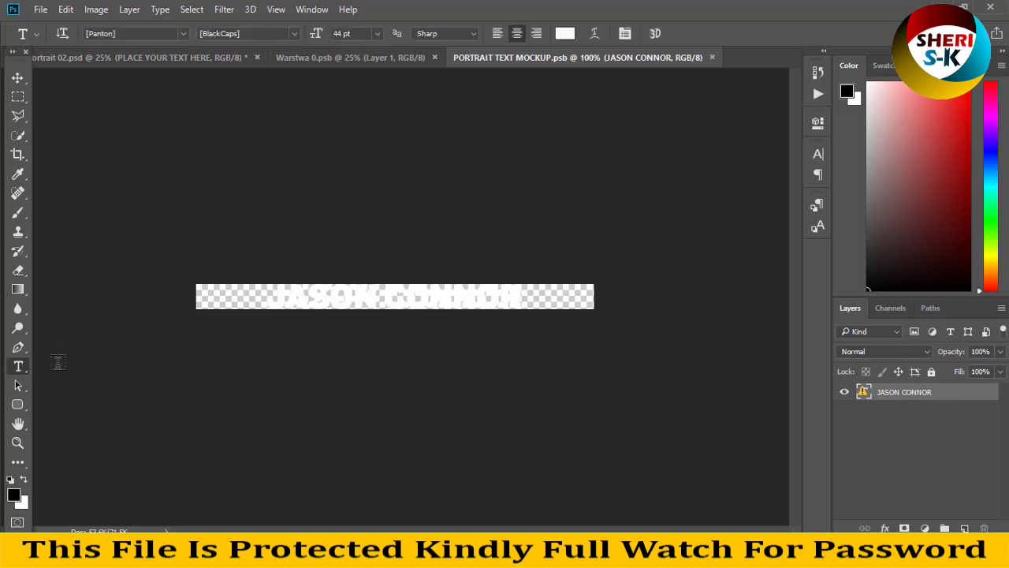
{"action": "left_click", "coordinate": [398, 296]}
{"action": "left_click", "coordinate": [511, 254]}
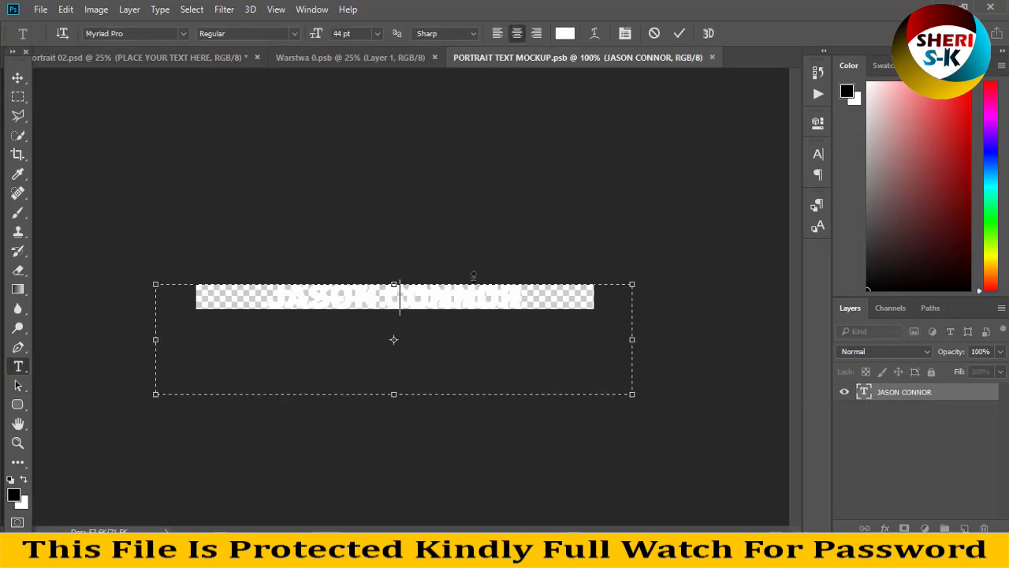
{"action": "key", "text": "ctrl+a"}
{"action": "type", "text": "SHERI"}
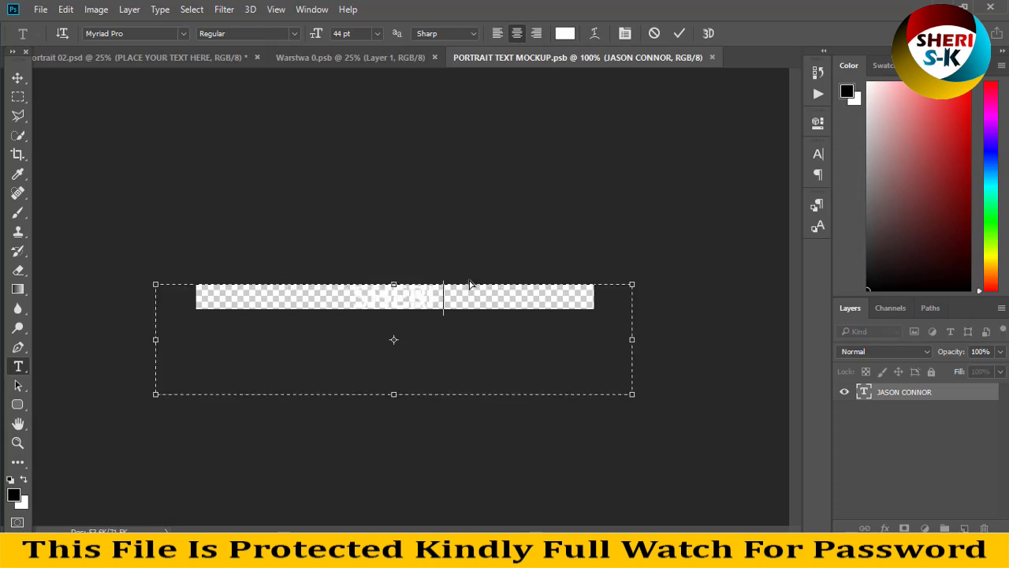
{"action": "key", "text": "ctrl+a"}
{"action": "type", "text": "SHERI"}
{"action": "type", "text": " S-K"}
{"action": "left_click", "coordinate": [390, 205]}
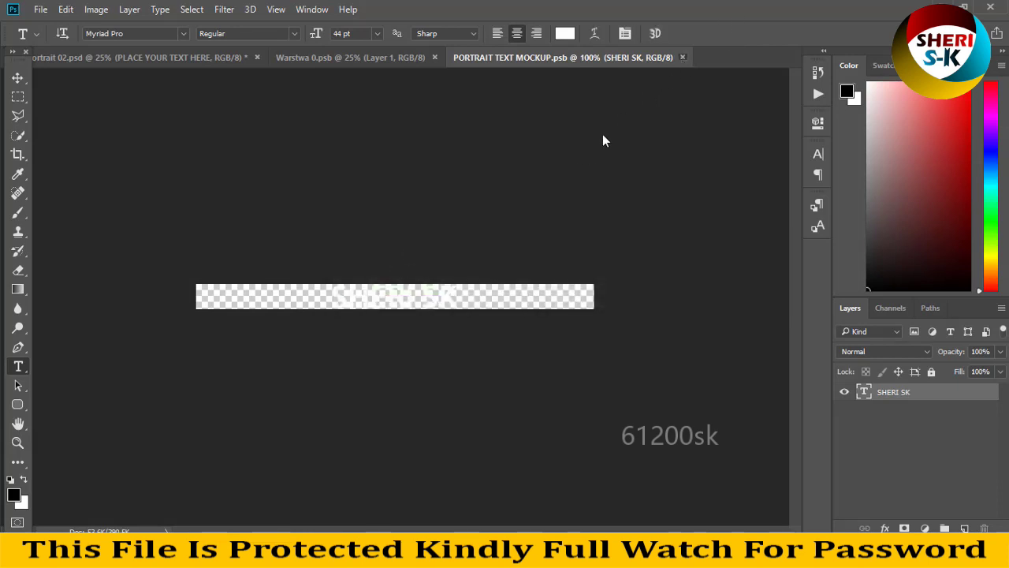
{"action": "key", "text": "ctrl+w"}
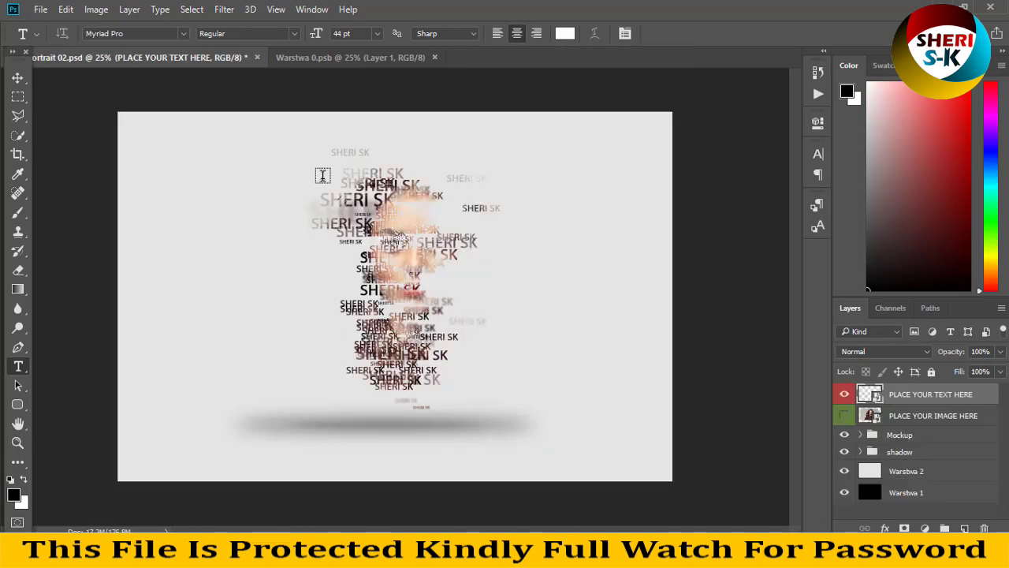
Zoom to 50% and compare the portrait with the photo layer shown and hidden.
{"action": "left_click", "coordinate": [18, 96]}
{"action": "key", "text": "ctrl+plus"}
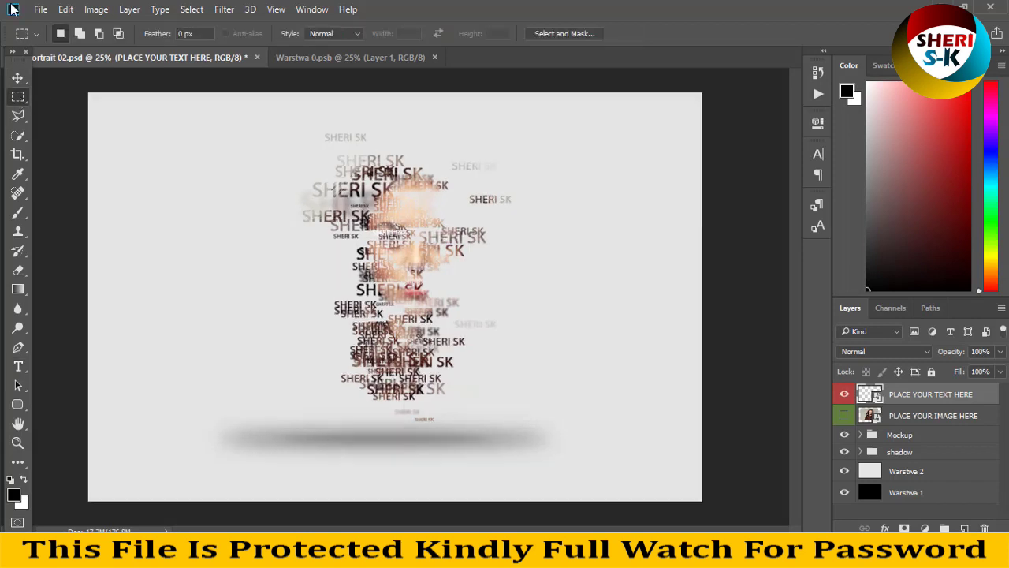
{"action": "key", "text": "ctrl+plus"}
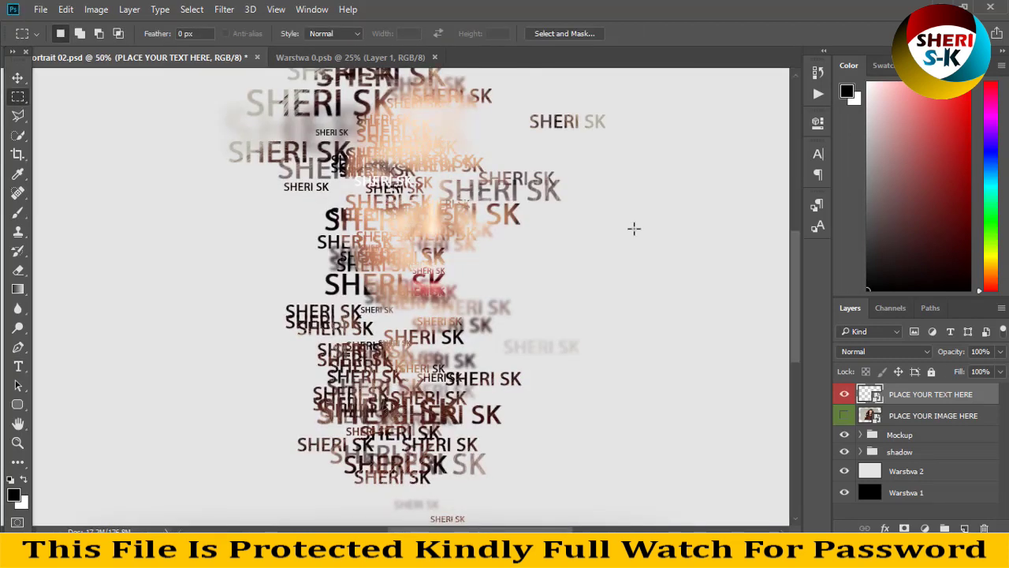
{"action": "left_click", "coordinate": [844, 416]}
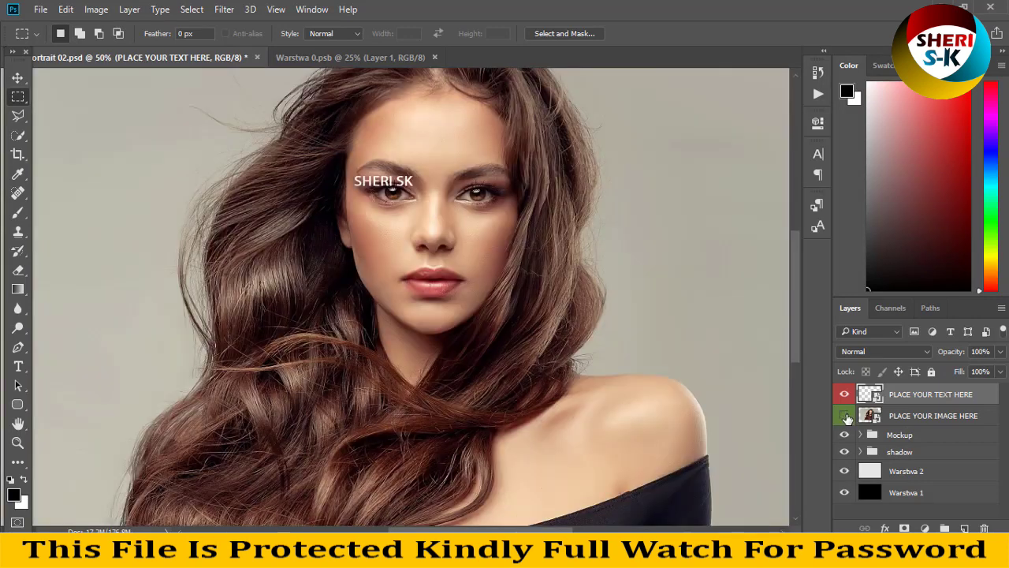
{"action": "left_click", "coordinate": [845, 416]}
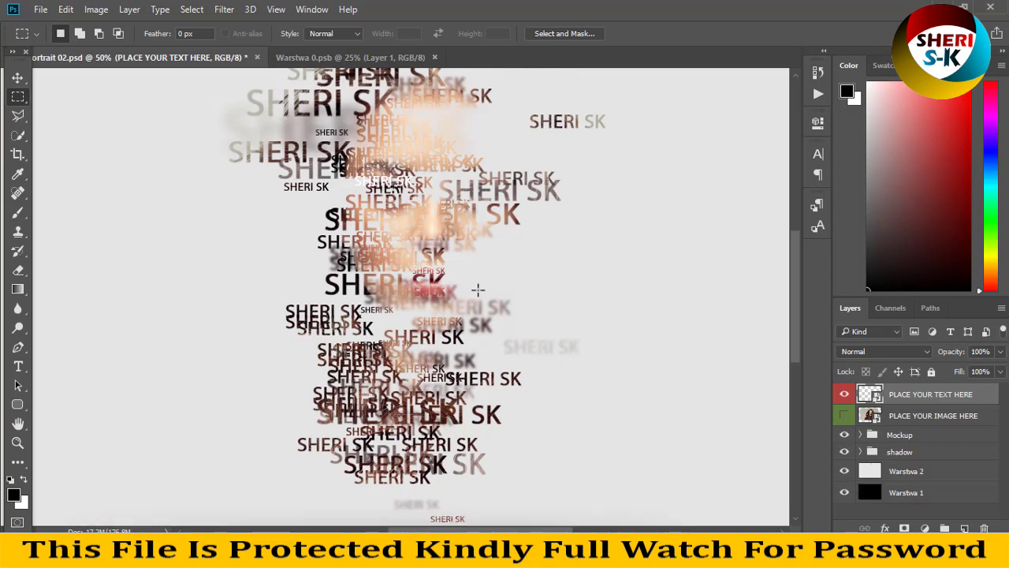
{"action": "scroll", "coordinate": [477, 291], "scroll_direction": "down", "scroll_amount": 3}
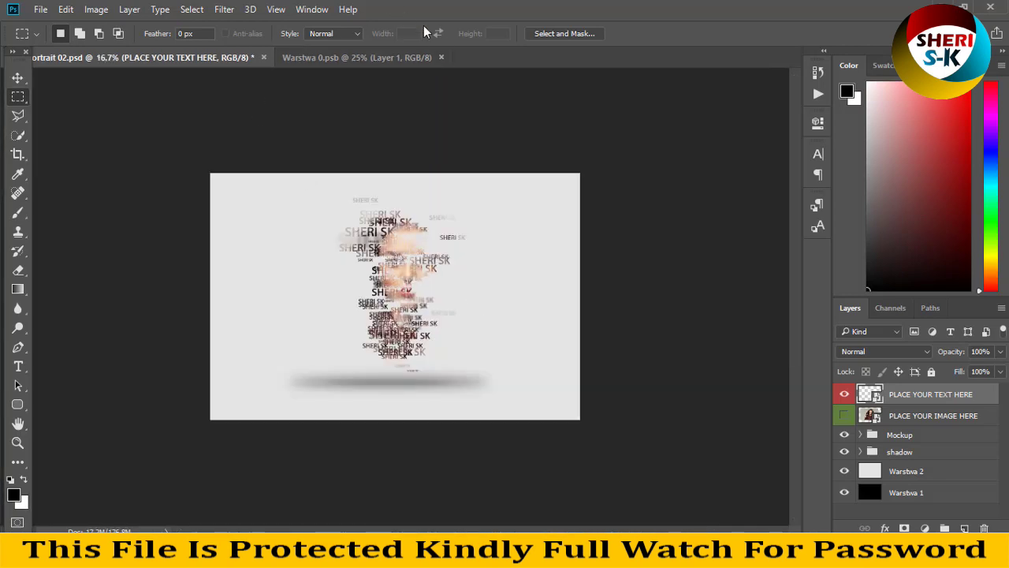
Close the portrait mockup without saving, then close Warstwa 0.psb.
{"action": "left_click", "coordinate": [441, 52]}
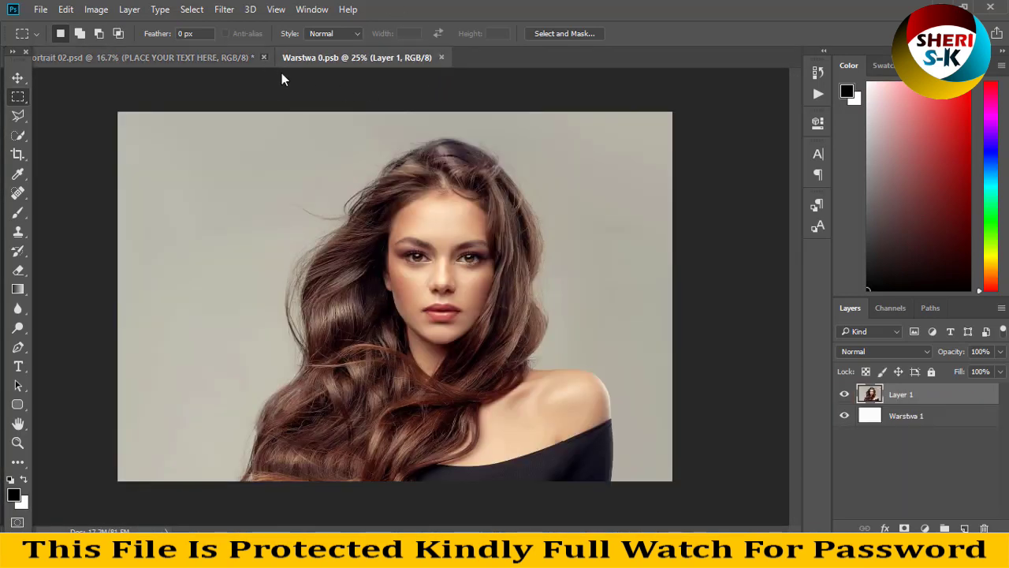
{"action": "left_click", "coordinate": [263, 57]}
{"action": "left_click", "coordinate": [507, 219]}
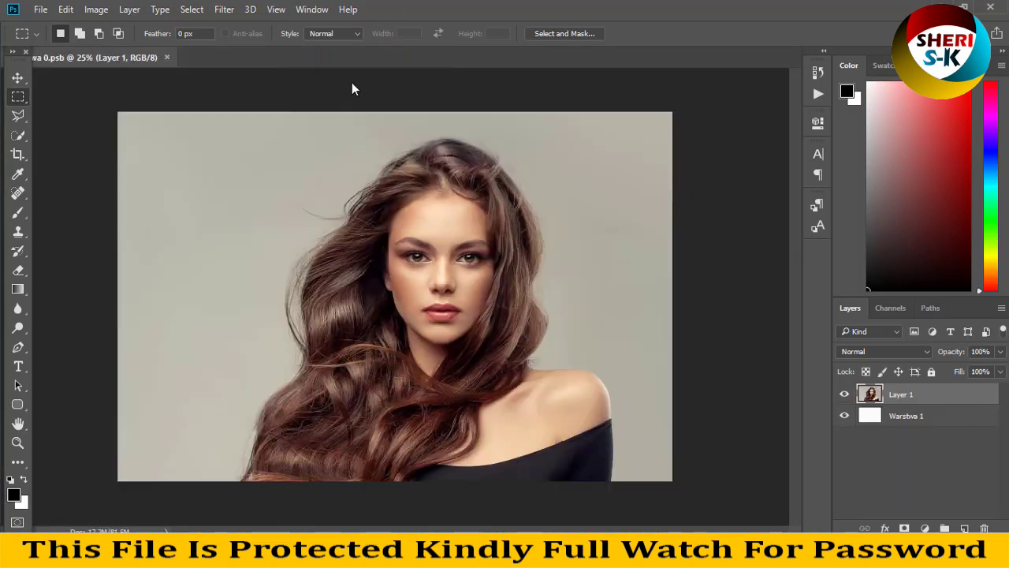
{"action": "left_click", "coordinate": [166, 58]}
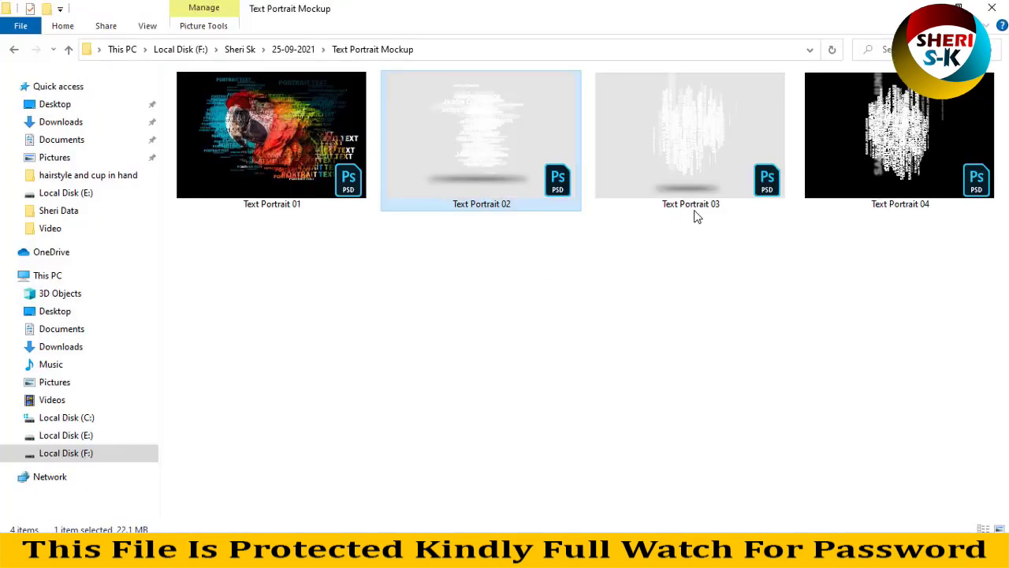
Select Text Portrait 03 in the mockup folder, then move to the Telegram window.
{"action": "left_click", "coordinate": [690, 156]}
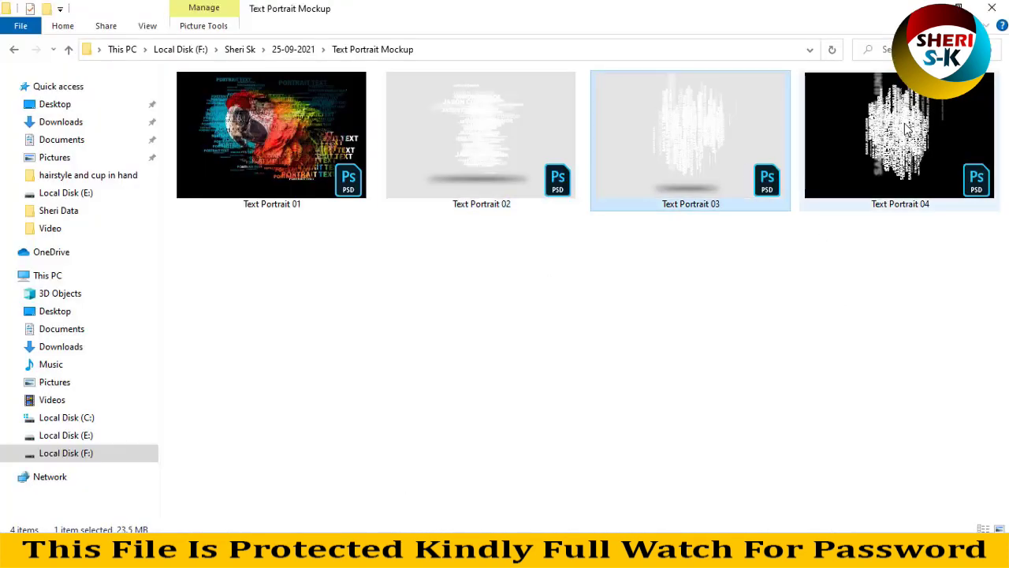
{"action": "mouse_move", "coordinate": [926, 190]}
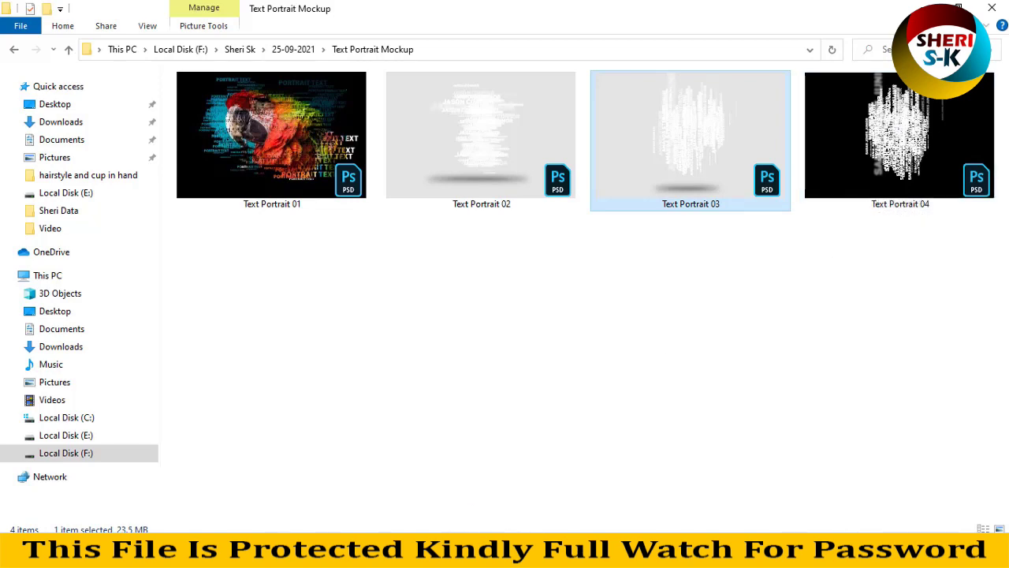
{"action": "left_click", "coordinate": [492, 552]}
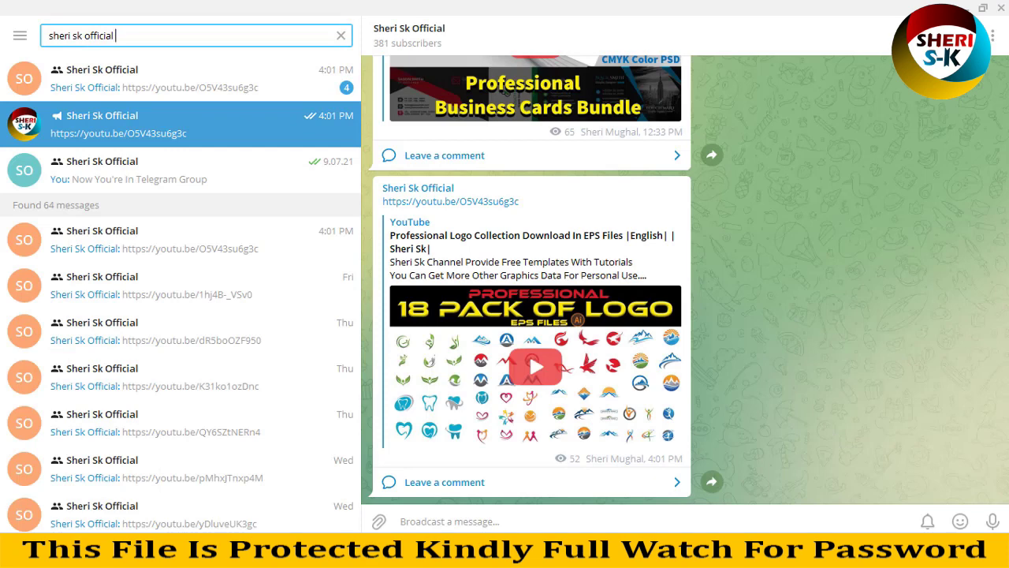
{"action": "key", "text": "alt+Tab"}
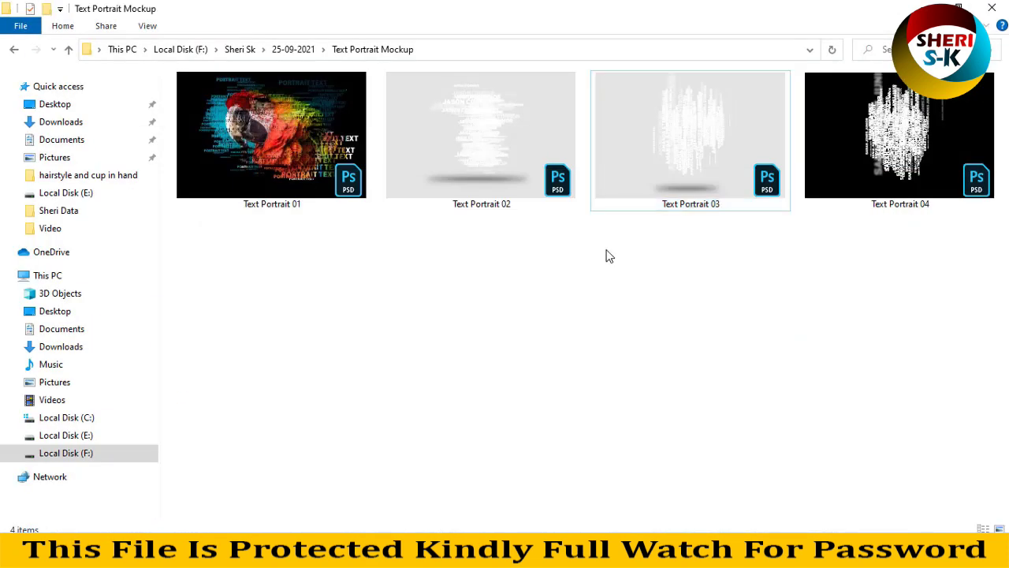